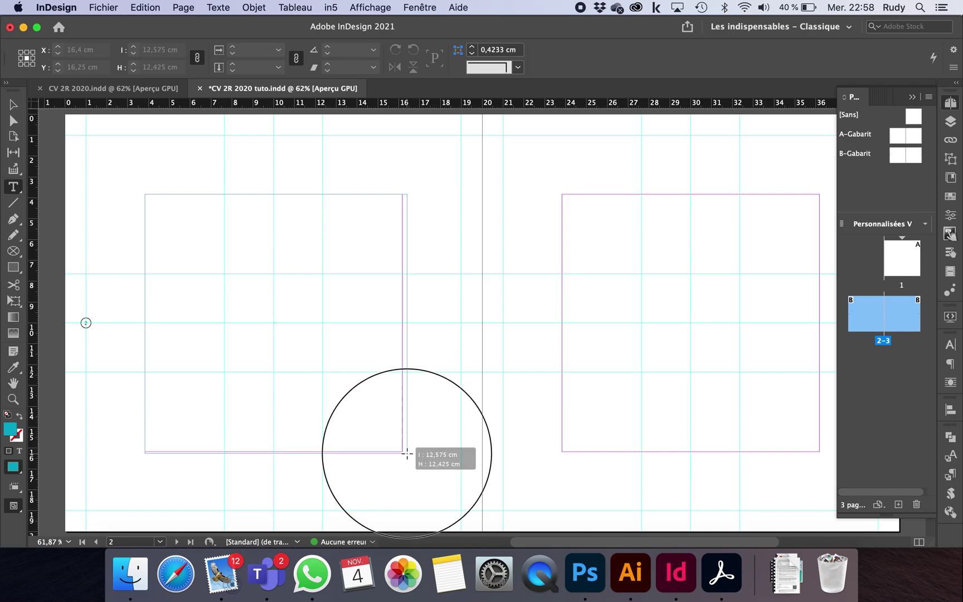
- Draw a 12.35 × 12.35 cm text frame on page 3, matching the frame outline, and check the position and size of both pages' frames
{"action": "left_click_drag", "start_coordinate": [563, 195], "coordinate": [819, 452]}
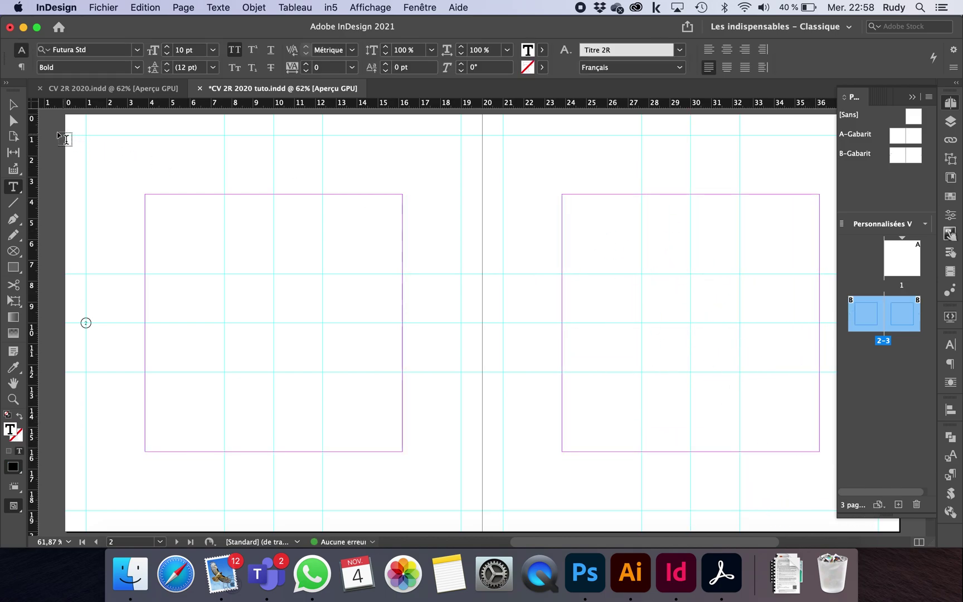
{"action": "left_click", "coordinate": [13, 104]}
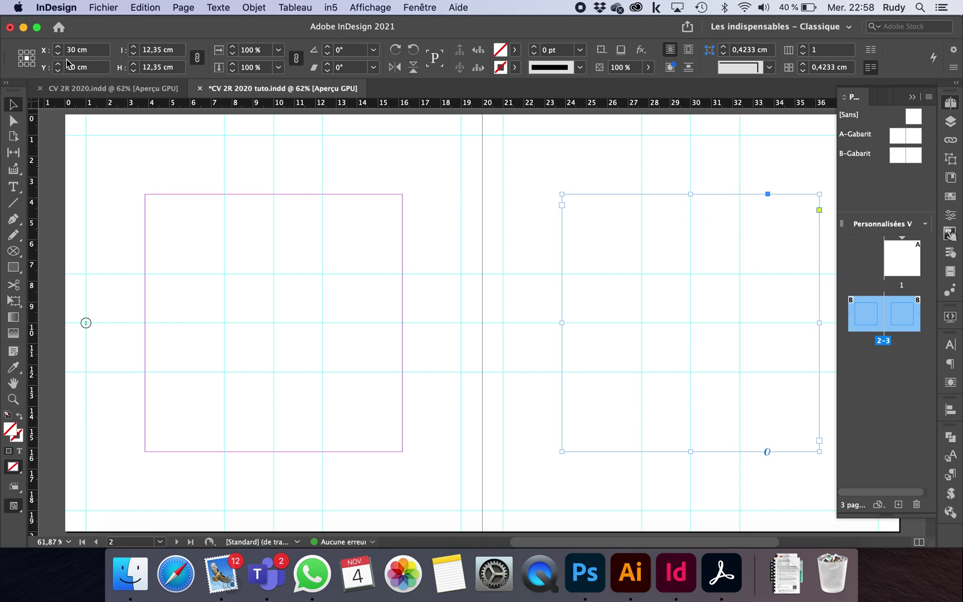
{"action": "left_click", "coordinate": [207, 232]}
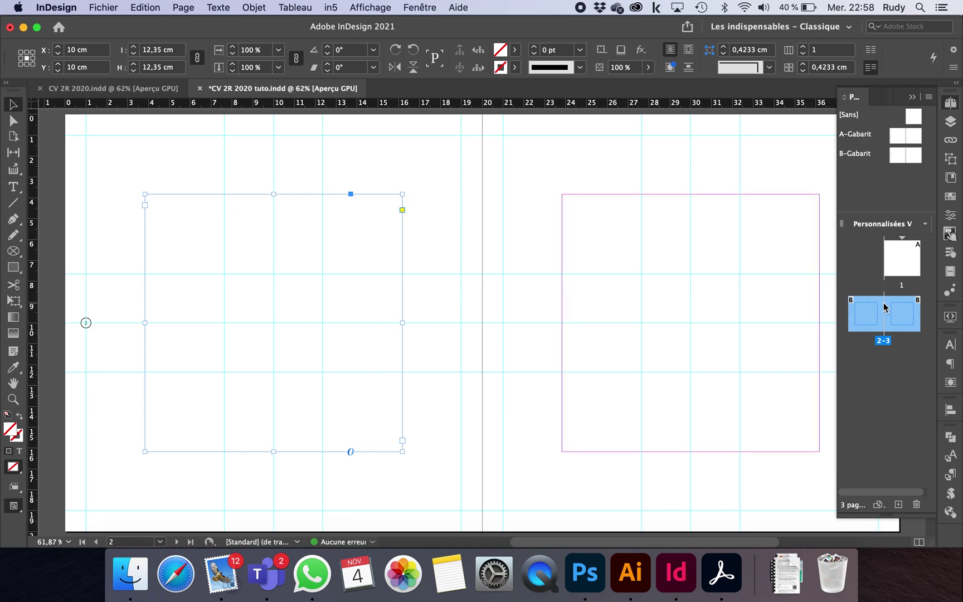
- Duplicate the 2-3 spread with its text frames, and the resulting spreads, until the document has 15 pages
{"action": "left_click_drag", "start_coordinate": [906, 313], "coordinate": [888, 508]}
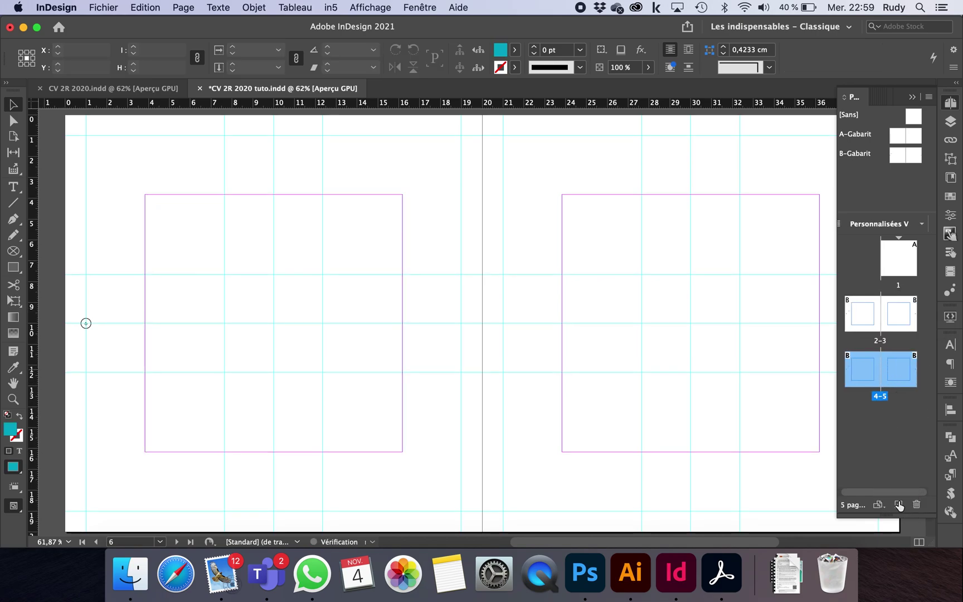
{"action": "left_click", "coordinate": [863, 313]}
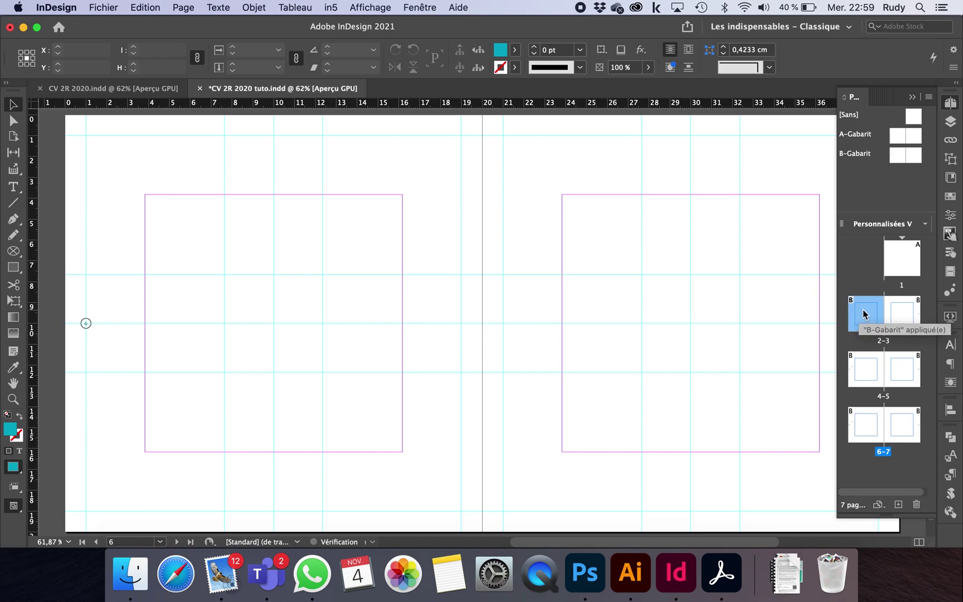
{"action": "left_click", "coordinate": [909, 419], "text": "shift"}
{"action": "left_click_drag", "start_coordinate": [908, 420], "coordinate": [898, 505]}
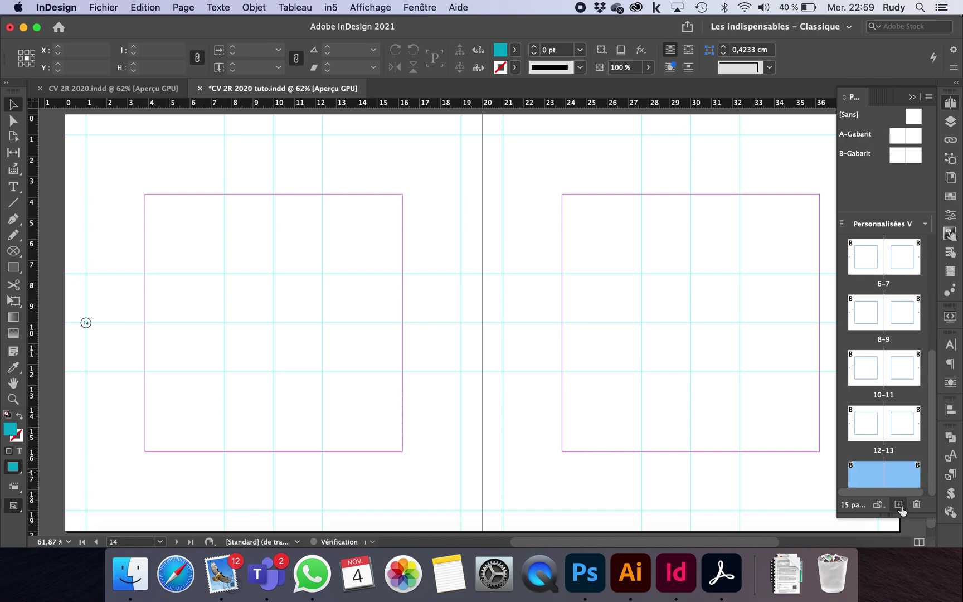
- Import the CV Word document from the Links folder into page 2's text frame, keeping the text styles and formatting and ignoring missing fonts
{"action": "scroll", "coordinate": [889, 356], "scroll_direction": "up", "scroll_amount": 5}
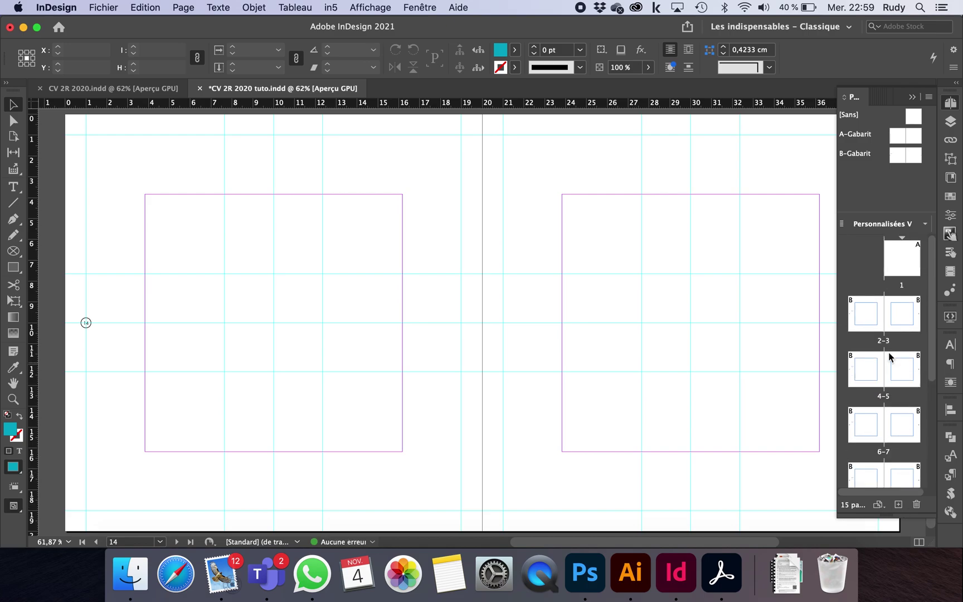
{"action": "double_click", "coordinate": [867, 316]}
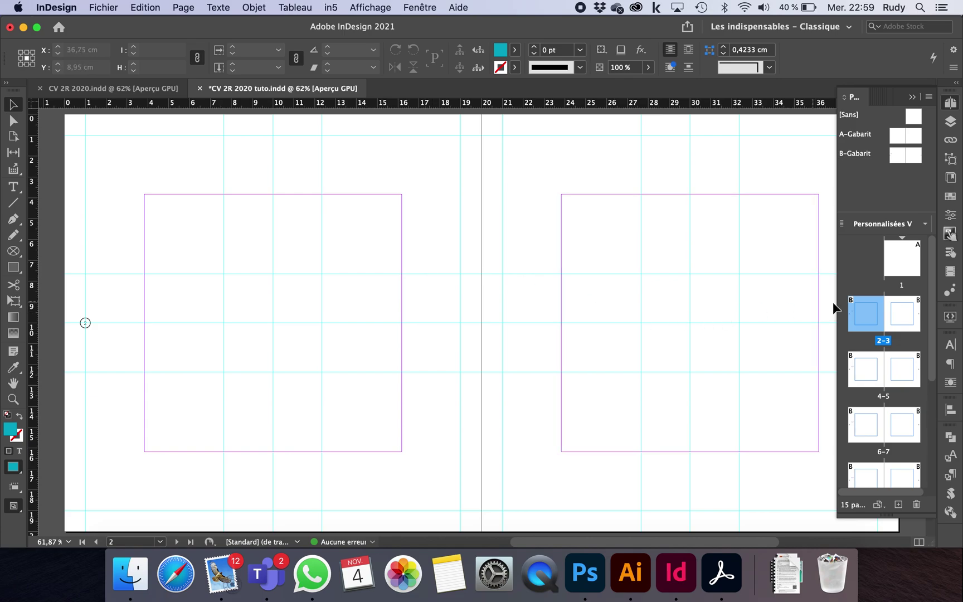
{"action": "left_click", "coordinate": [169, 223]}
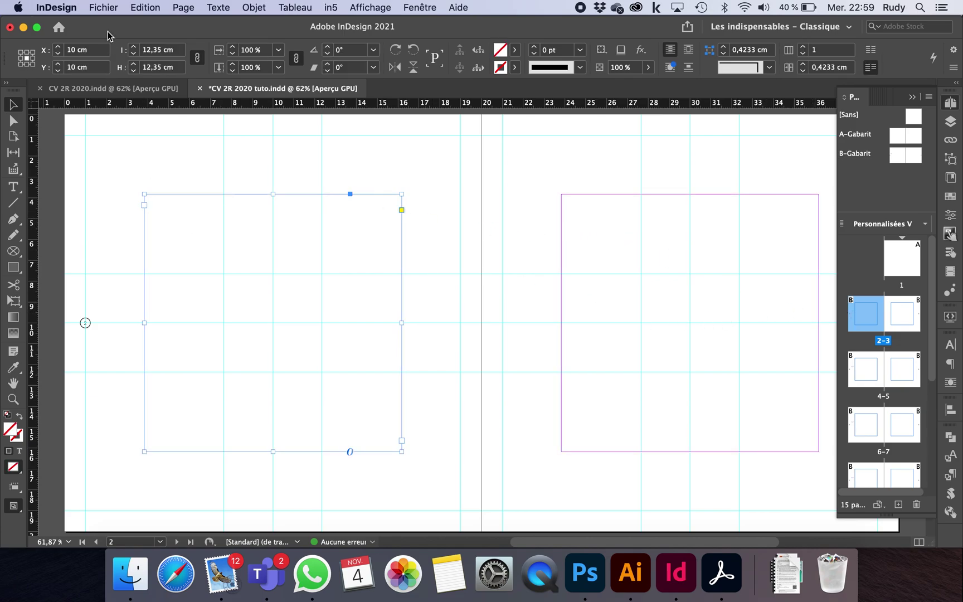
{"action": "left_click", "coordinate": [103, 7]}
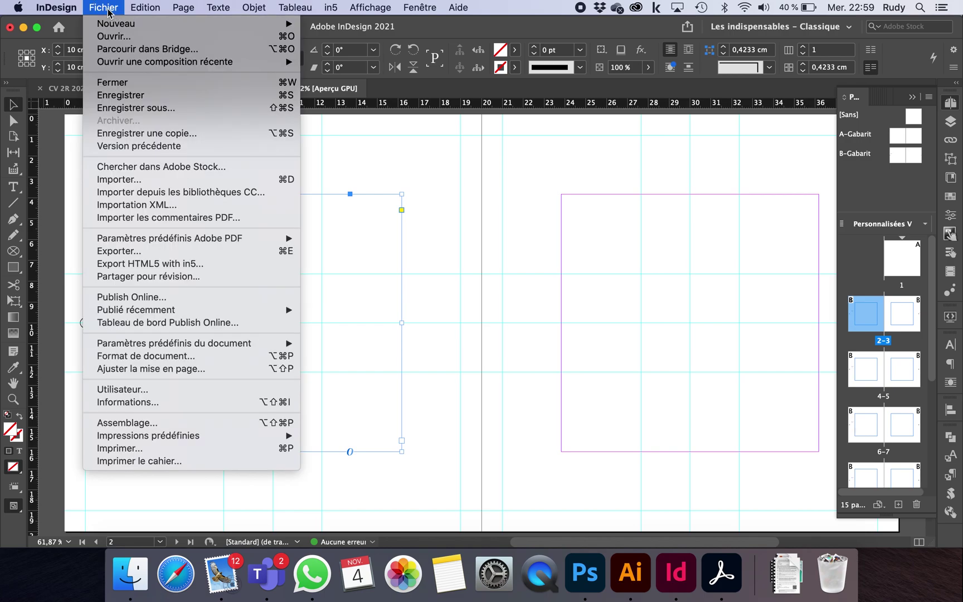
{"action": "left_click", "coordinate": [146, 180]}
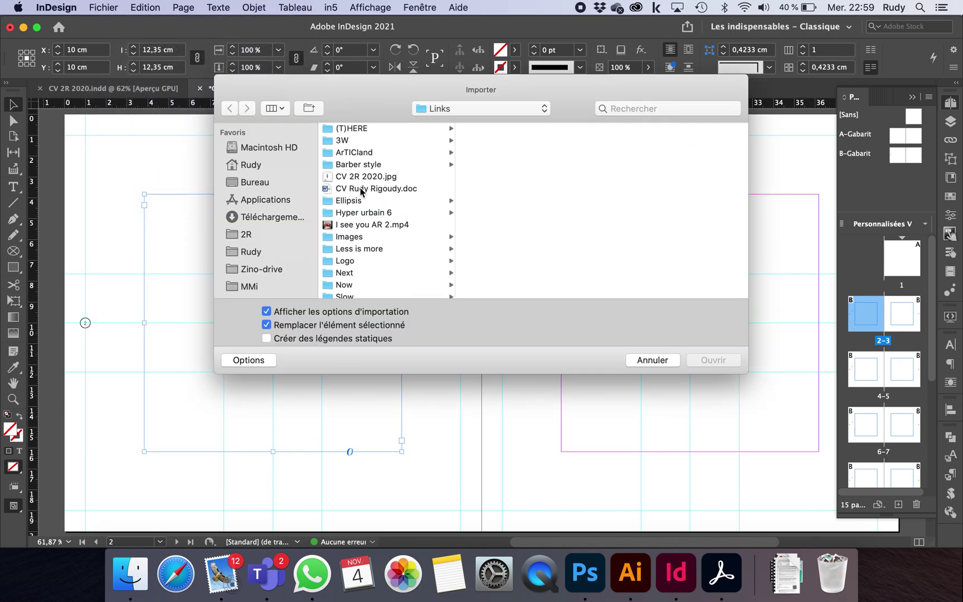
{"action": "left_click", "coordinate": [361, 190]}
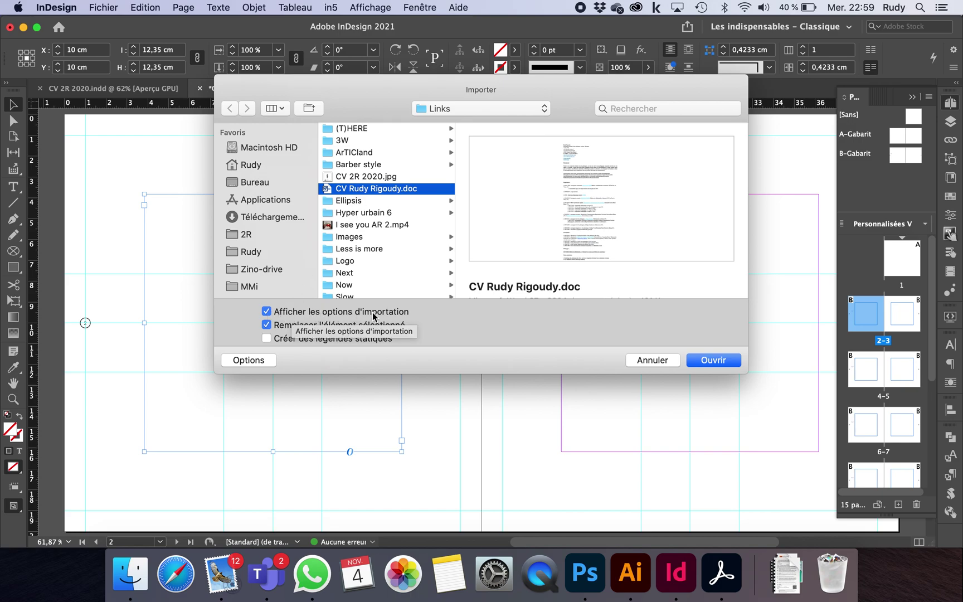
{"action": "left_click", "coordinate": [708, 360]}
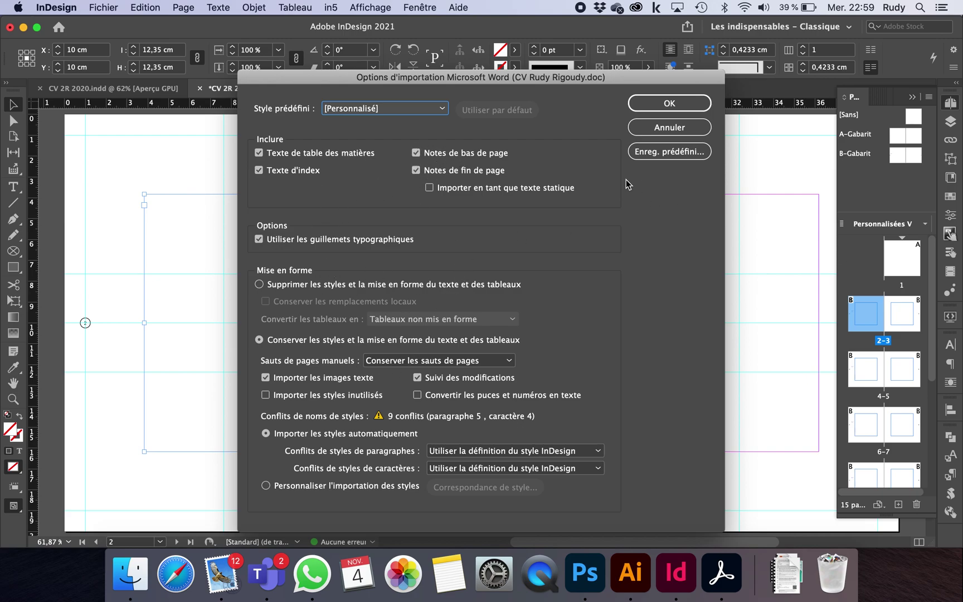
{"action": "left_click", "coordinate": [665, 103]}
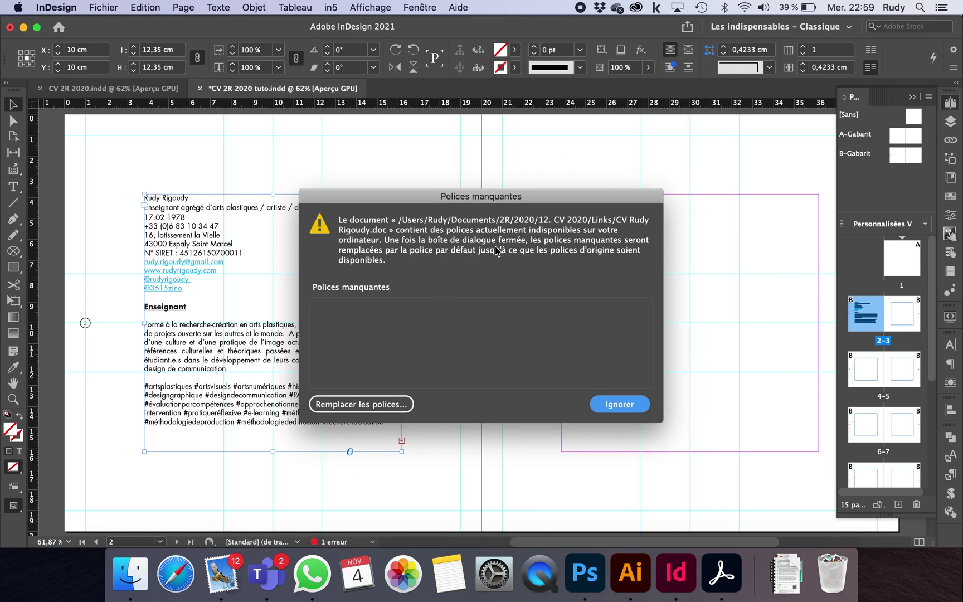
{"action": "left_click", "coordinate": [613, 405]}
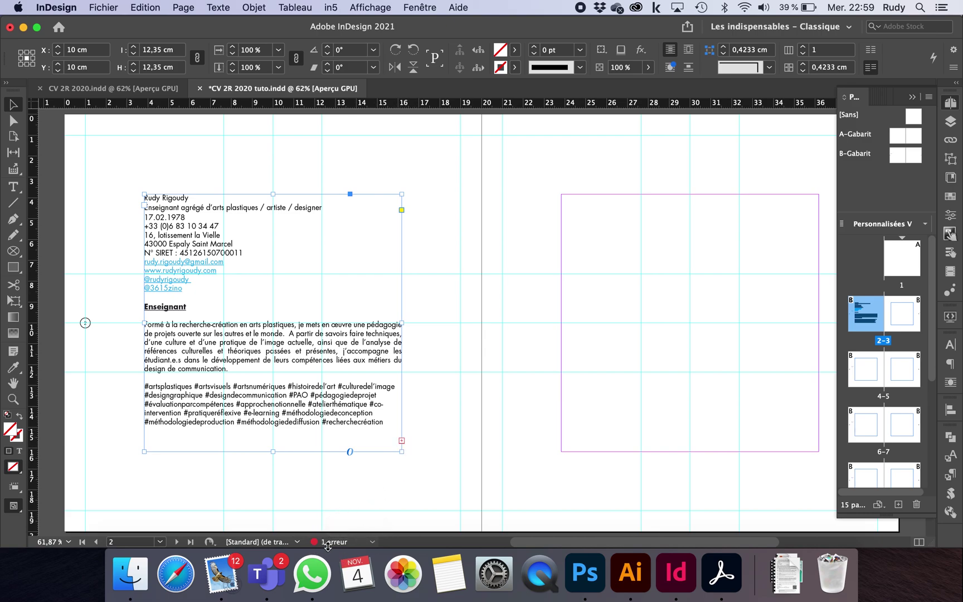
- Examine the document's text error in the Preflight report and close the report
{"action": "left_click", "coordinate": [371, 542]}
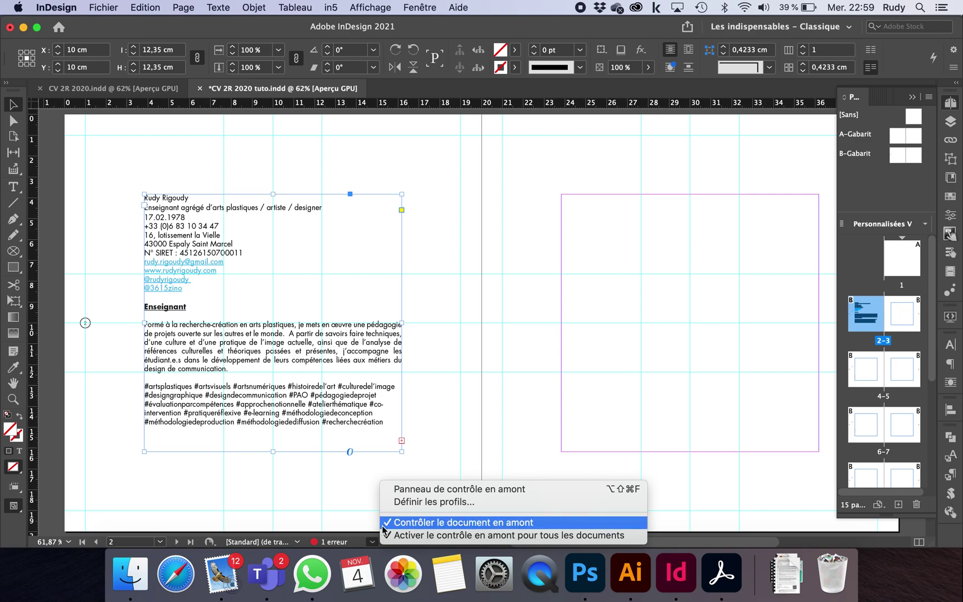
{"action": "left_click", "coordinate": [403, 490]}
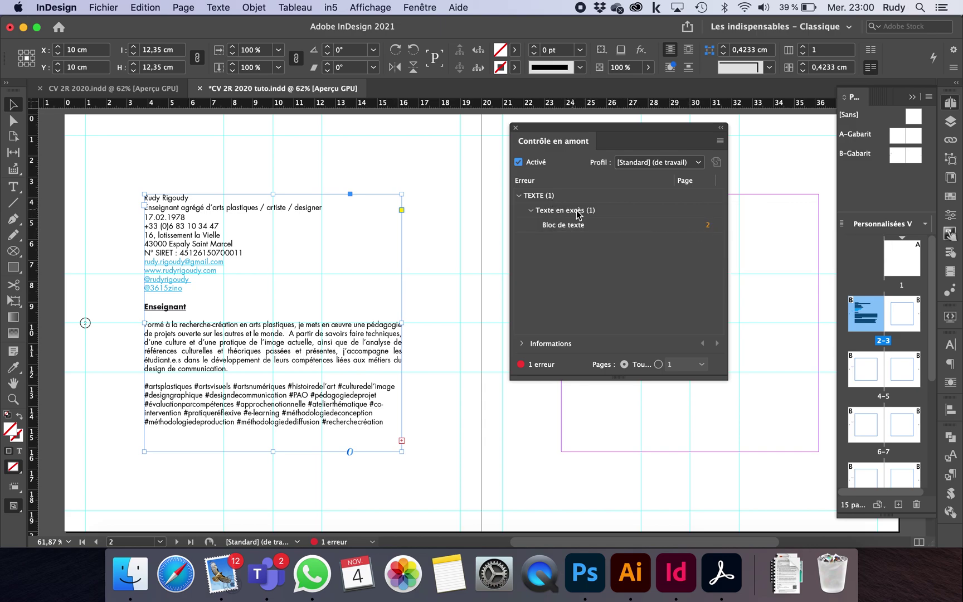
{"action": "left_click", "coordinate": [515, 129]}
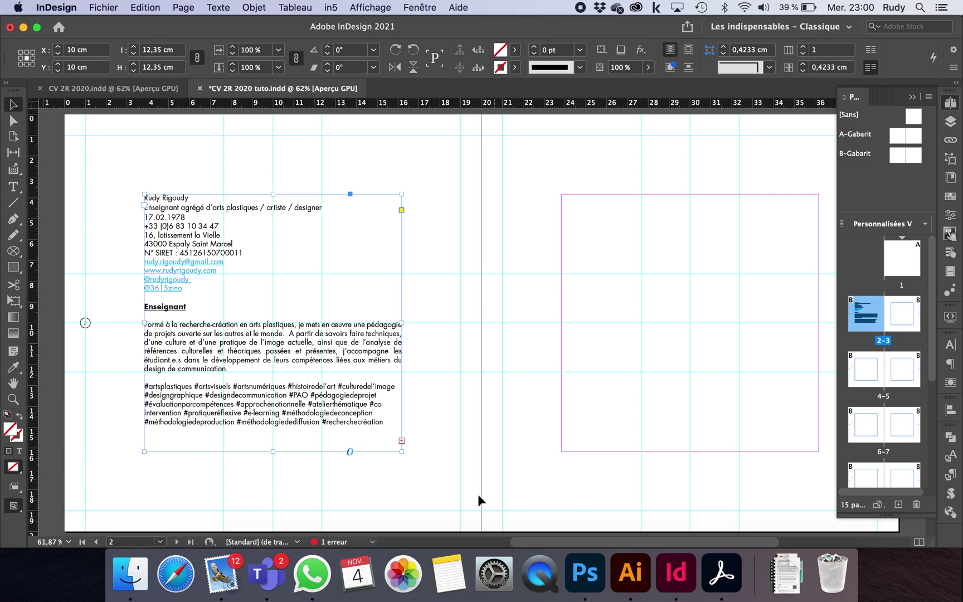
- Thread the overset text from page 2's frame through the existing frames on pages 3, 4 and 5
{"action": "left_click", "coordinate": [402, 440]}
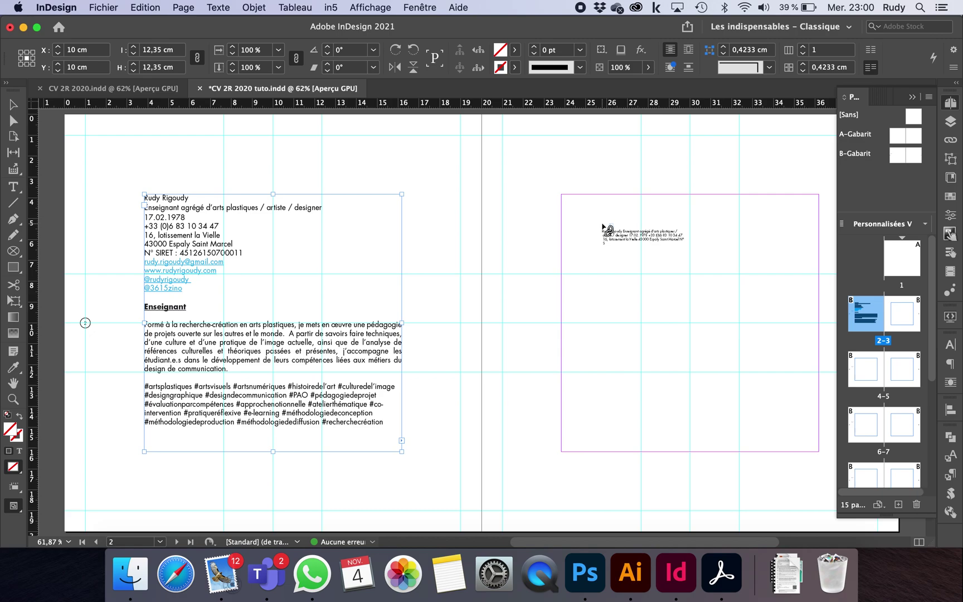
{"action": "left_click", "coordinate": [604, 228]}
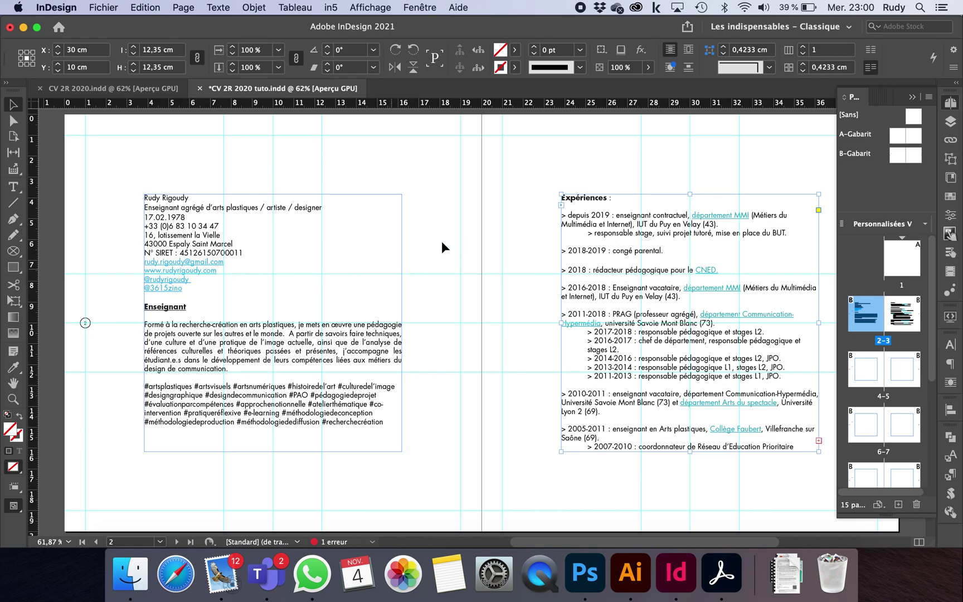
{"action": "left_click", "coordinate": [817, 440]}
{"action": "key", "text": "Page_Down"}
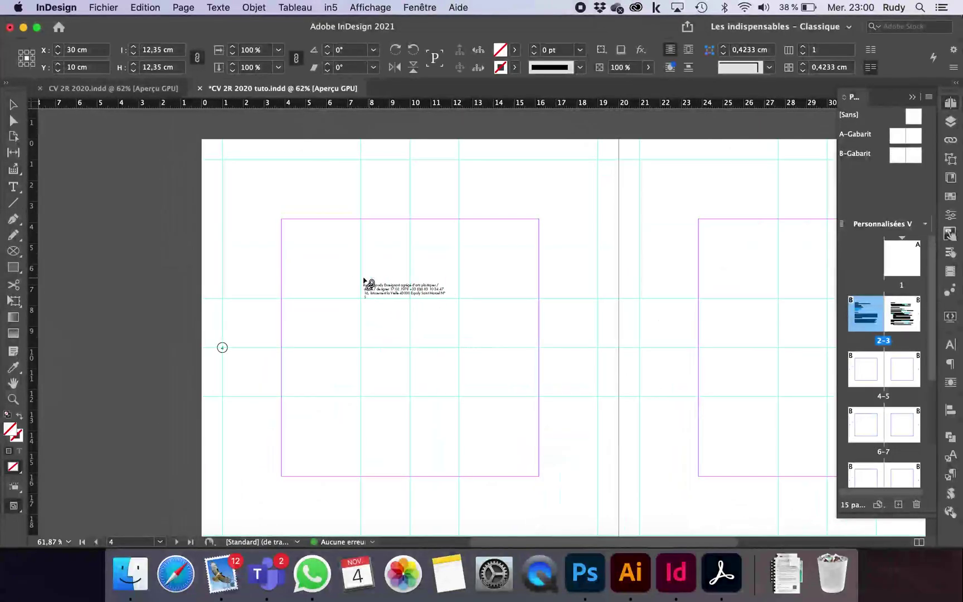
{"action": "left_click", "coordinate": [341, 281]}
{"action": "left_click", "coordinate": [538, 464]}
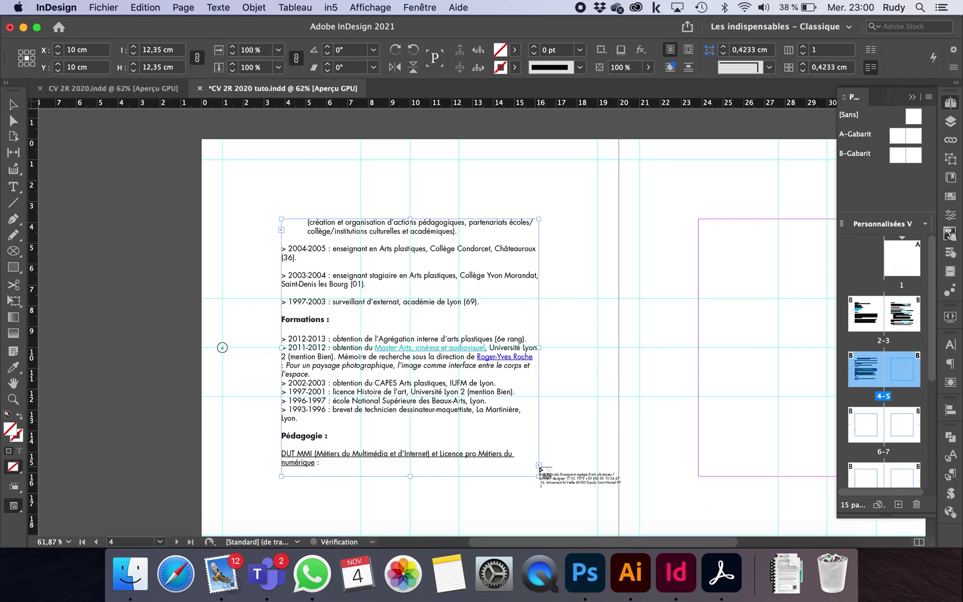
{"action": "left_click", "coordinate": [718, 330]}
- Continue the threaded text from page 5 into the frames on pages 6 and 7
{"action": "scroll", "coordinate": [714, 323], "scroll_direction": "right", "scroll_amount": 5}
{"action": "scroll", "coordinate": [715, 323], "scroll_direction": "down", "scroll_amount": 3}
{"action": "left_click", "coordinate": [722, 329]}
{"action": "key", "text": "Page_Down"}
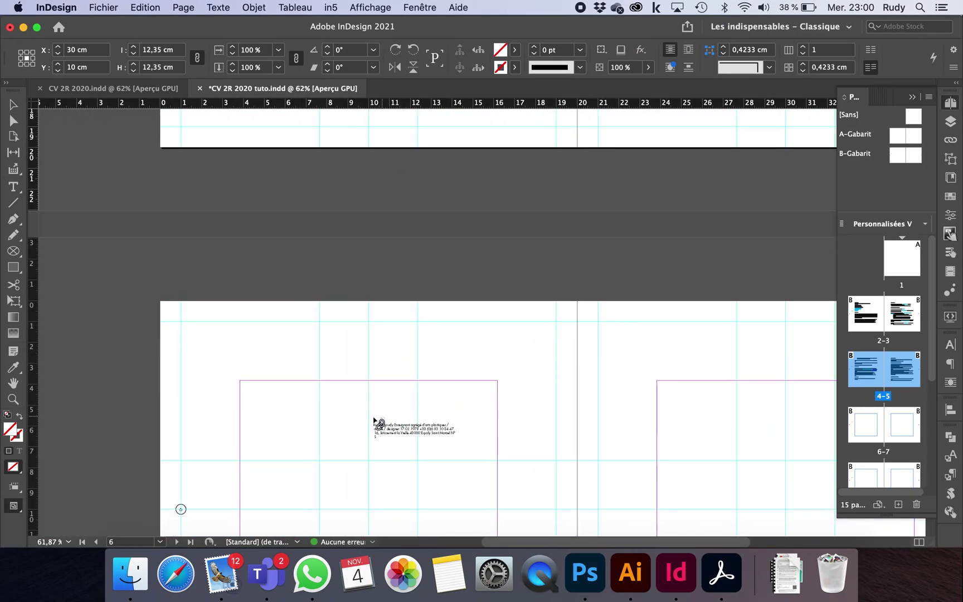
{"action": "left_click", "coordinate": [311, 422]}
{"action": "scroll", "coordinate": [334, 421], "scroll_direction": "down", "scroll_amount": 8}
{"action": "scroll", "coordinate": [389, 419], "scroll_direction": "right", "scroll_amount": 2}
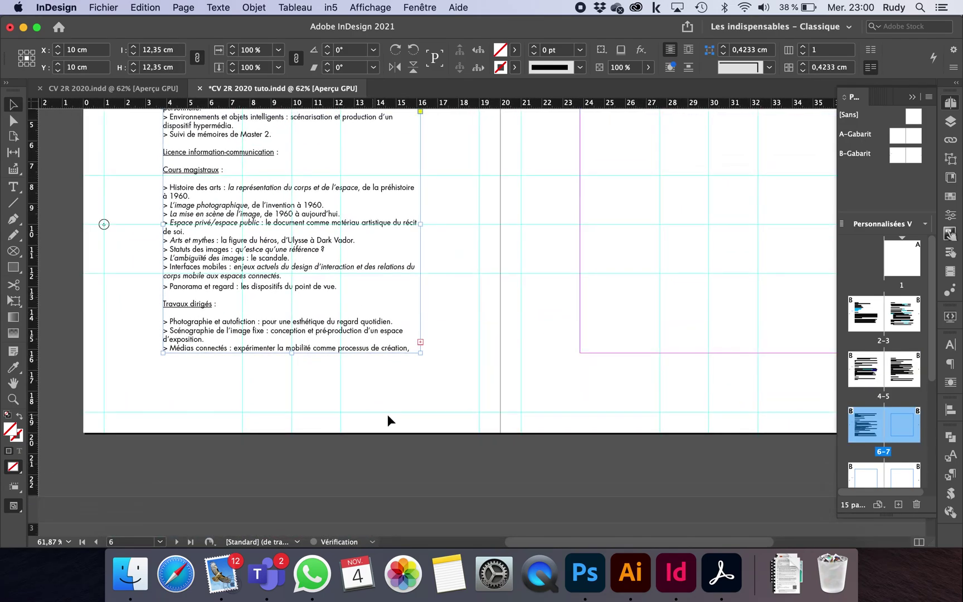
{"action": "left_click", "coordinate": [420, 342]}
{"action": "left_click", "coordinate": [612, 318]}
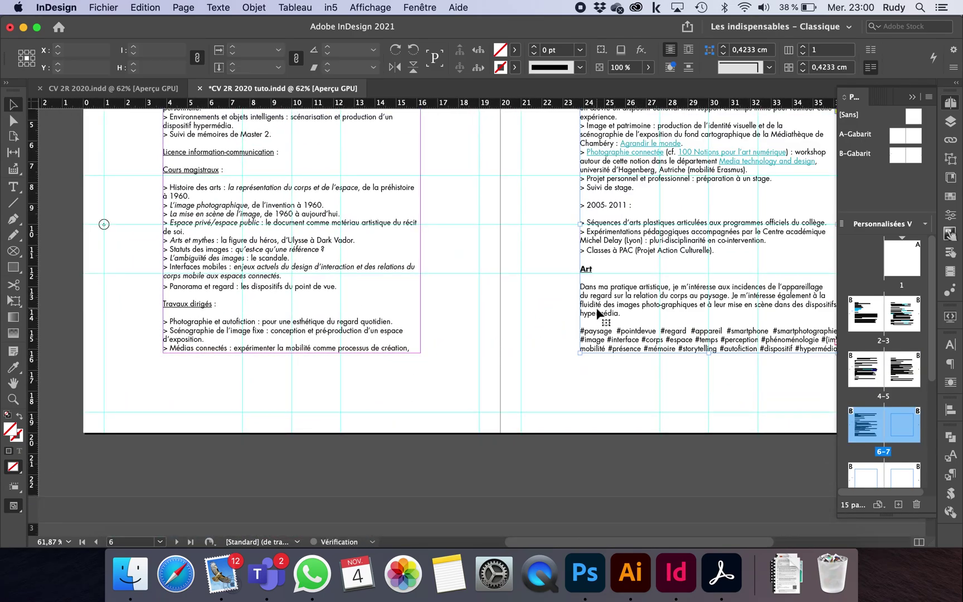
- Flow the overset text from page 7 into the frames on pages 8 and 9
{"action": "scroll", "coordinate": [597, 313], "scroll_direction": "right", "scroll_amount": 2}
{"action": "scroll", "coordinate": [597, 310], "scroll_direction": "right", "scroll_amount": 2}
{"action": "left_click", "coordinate": [604, 356]}
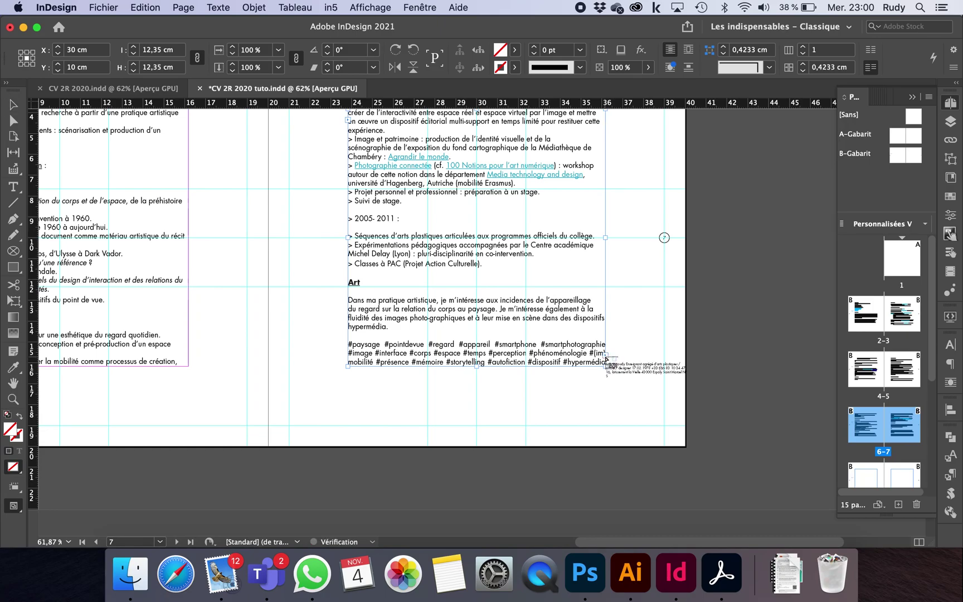
{"action": "key", "text": "Page_Down"}
{"action": "scroll", "coordinate": [501, 385], "scroll_direction": "down", "scroll_amount": 3}
{"action": "scroll", "coordinate": [502, 384], "scroll_direction": "left", "scroll_amount": 4}
{"action": "left_click", "coordinate": [384, 409]}
{"action": "scroll", "coordinate": [374, 412], "scroll_direction": "down", "scroll_amount": 6}
{"action": "scroll", "coordinate": [374, 413], "scroll_direction": "right", "scroll_amount": 4}
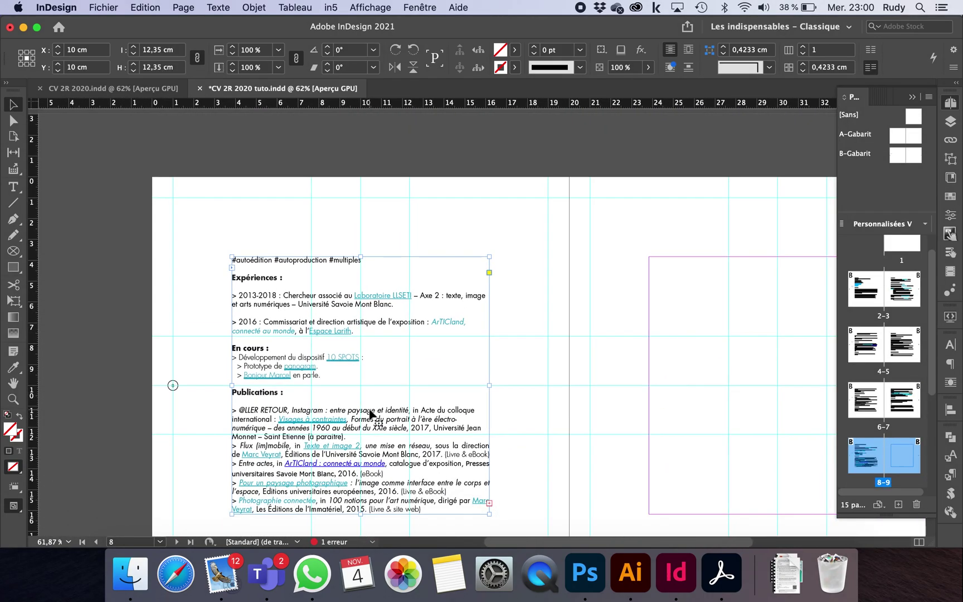
{"action": "left_click", "coordinate": [468, 430]}
{"action": "left_click", "coordinate": [658, 298]}
- Link page 9's overset text to the frames on pages 10 and 11
{"action": "scroll", "coordinate": [658, 298], "scroll_direction": "right", "scroll_amount": 5}
{"action": "scroll", "coordinate": [657, 298], "scroll_direction": "down", "scroll_amount": 1}
{"action": "left_click", "coordinate": [691, 392]}
{"action": "scroll", "coordinate": [693, 392], "scroll_direction": "down", "scroll_amount": 10}
{"action": "scroll", "coordinate": [373, 456], "scroll_direction": "down", "scroll_amount": 5}
{"action": "scroll", "coordinate": [374, 456], "scroll_direction": "left", "scroll_amount": 5}
{"action": "left_click", "coordinate": [356, 318]}
{"action": "scroll", "coordinate": [408, 340], "scroll_direction": "down", "scroll_amount": 5}
{"action": "scroll", "coordinate": [408, 339], "scroll_direction": "right", "scroll_amount": 3}
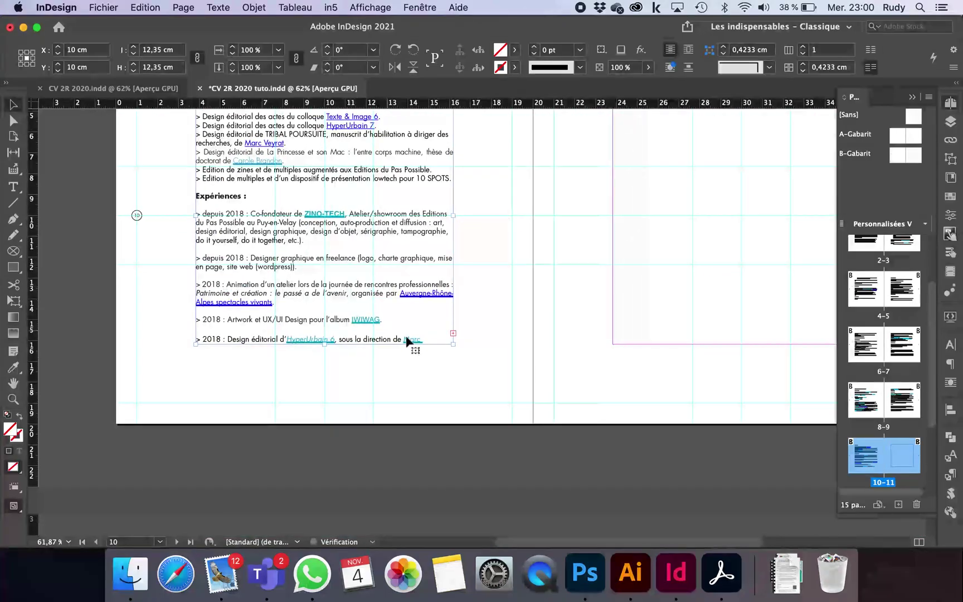
{"action": "left_click", "coordinate": [453, 334]}
{"action": "left_click", "coordinate": [644, 299]}
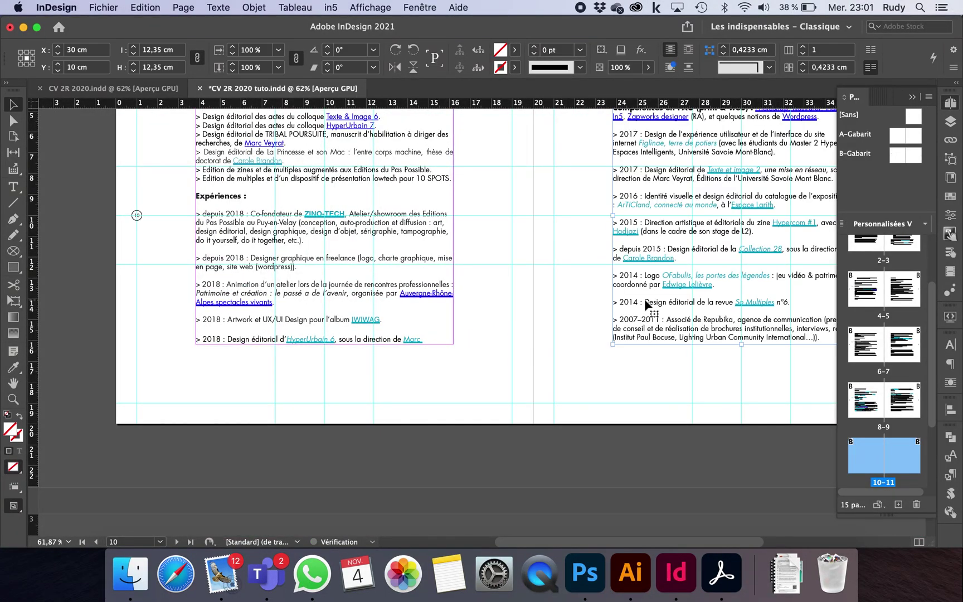
- Thread page 11's text frame to the frame on page 12
{"action": "scroll", "coordinate": [644, 299], "scroll_direction": "right", "scroll_amount": 3}
{"action": "left_click", "coordinate": [668, 333]}
{"action": "scroll", "coordinate": [544, 388], "scroll_direction": "down", "scroll_amount": 5}
{"action": "scroll", "coordinate": [543, 388], "scroll_direction": "left", "scroll_amount": 6}
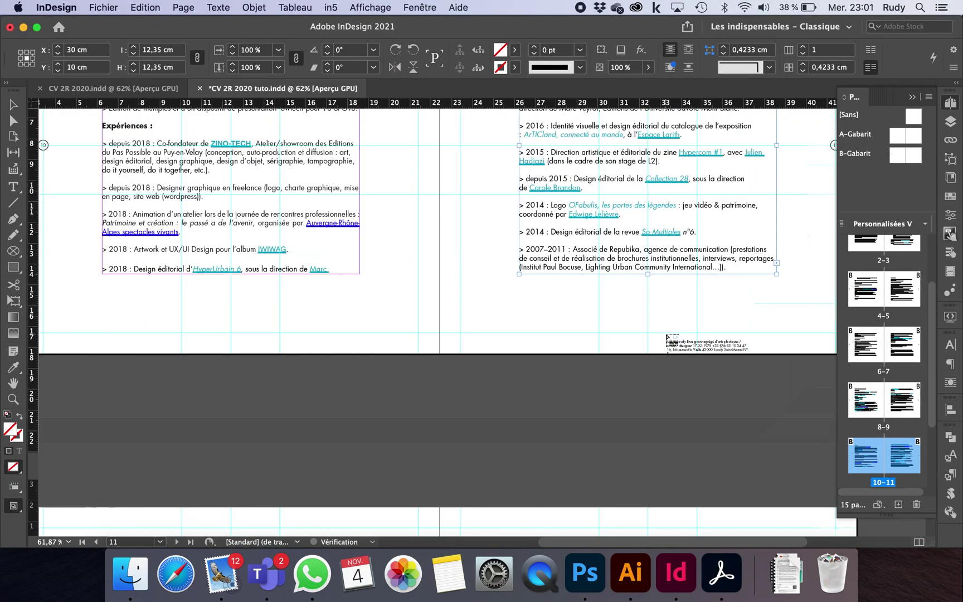
{"action": "left_click", "coordinate": [402, 439]}
- Review the flowed CV text across the spreads, return to page 2 and deselect everything
{"action": "scroll", "coordinate": [402, 438], "scroll_direction": "up", "scroll_amount": 1}
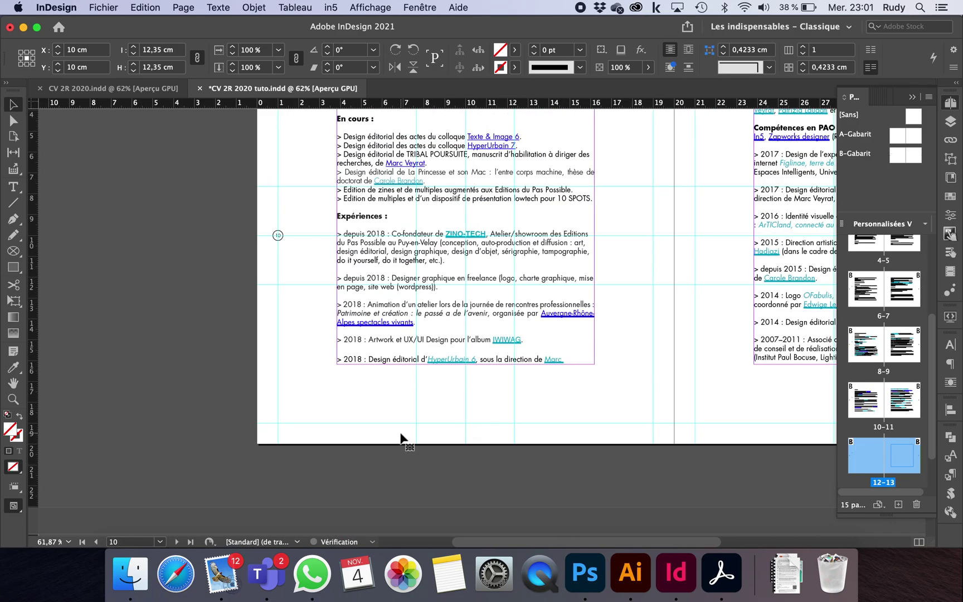
{"action": "scroll", "coordinate": [401, 439], "scroll_direction": "up", "scroll_amount": 20}
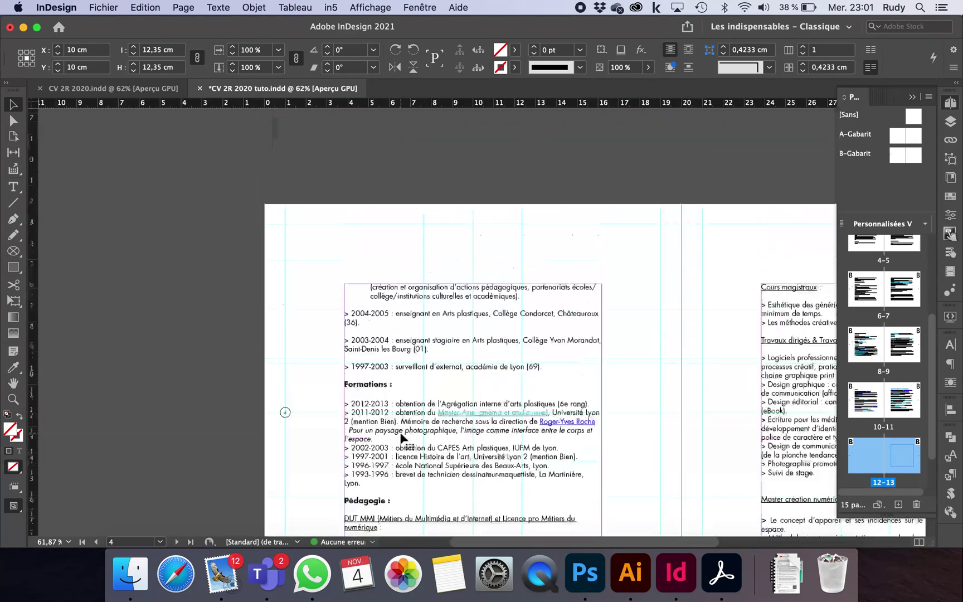
{"action": "scroll", "coordinate": [402, 439], "scroll_direction": "up", "scroll_amount": 10}
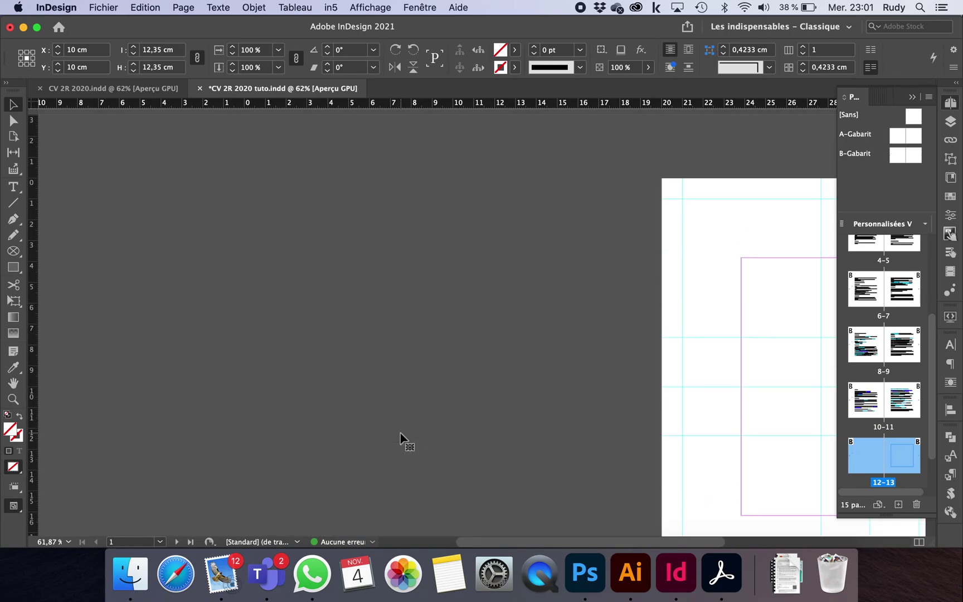
{"action": "scroll", "coordinate": [401, 439], "scroll_direction": "down", "scroll_amount": 10}
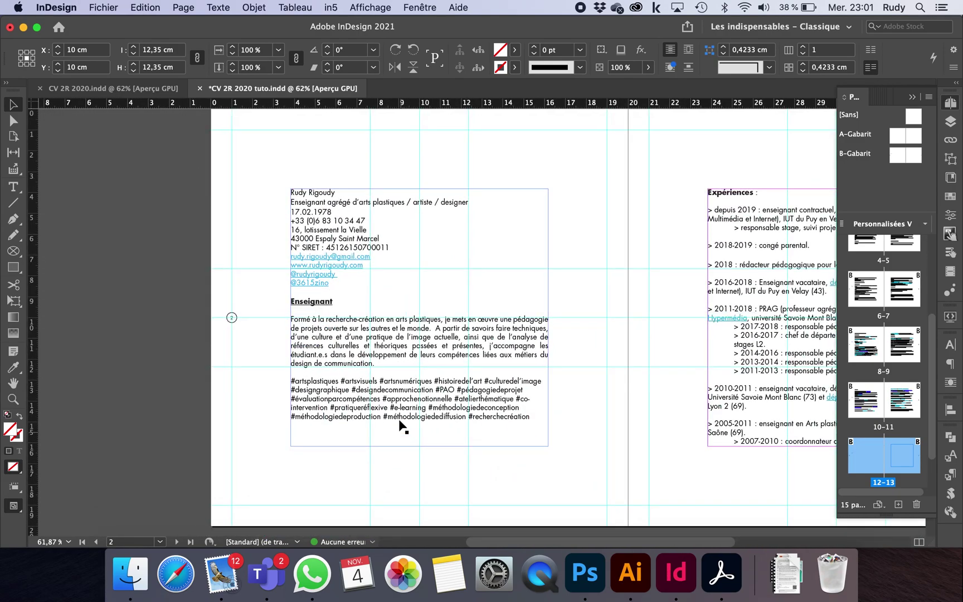
{"action": "left_click", "coordinate": [243, 208]}
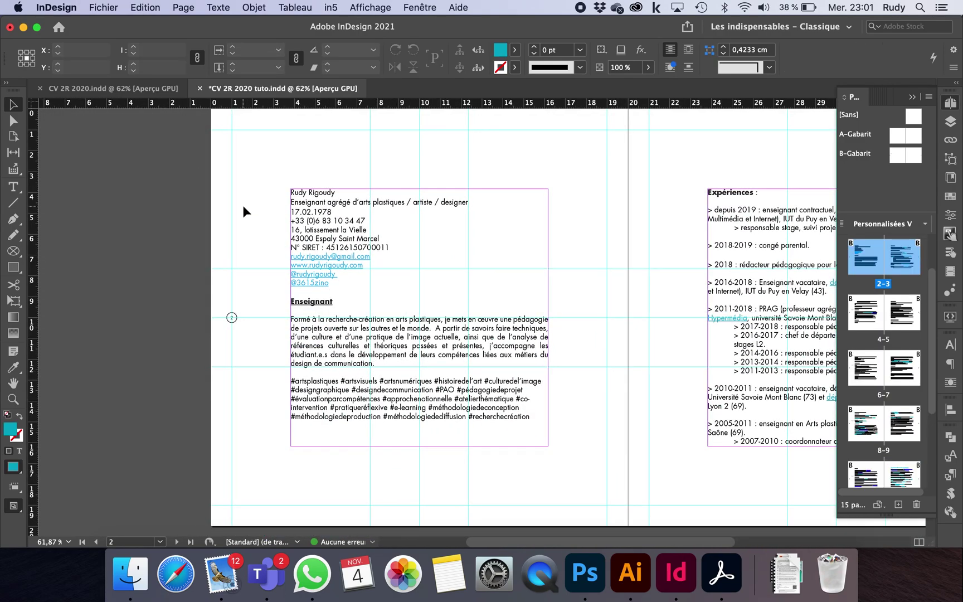
- Toggle the screen mode between Normal and Preview to compare them, leaving the document in Preview
{"action": "key", "text": "w"}
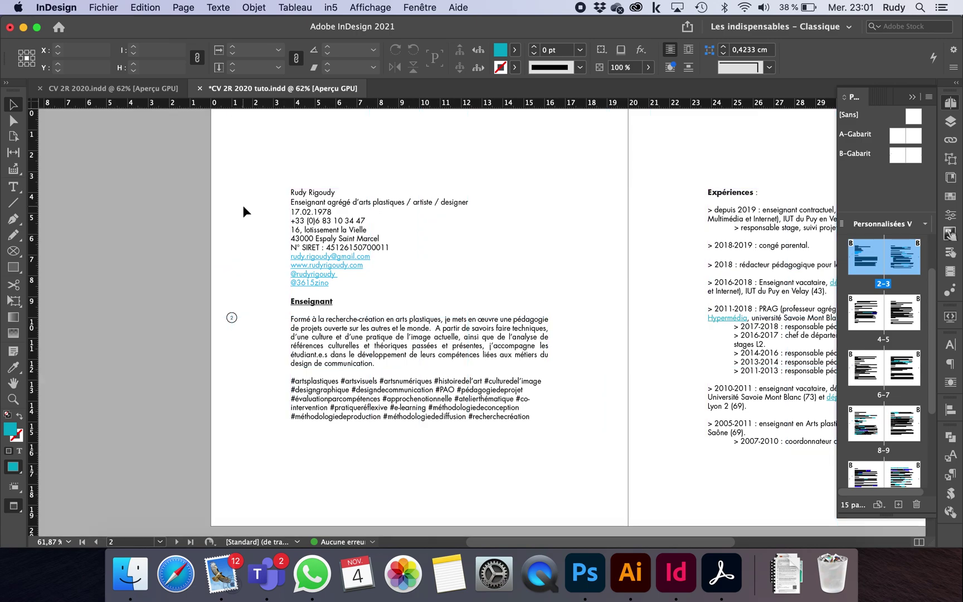
{"action": "key", "text": "w"}
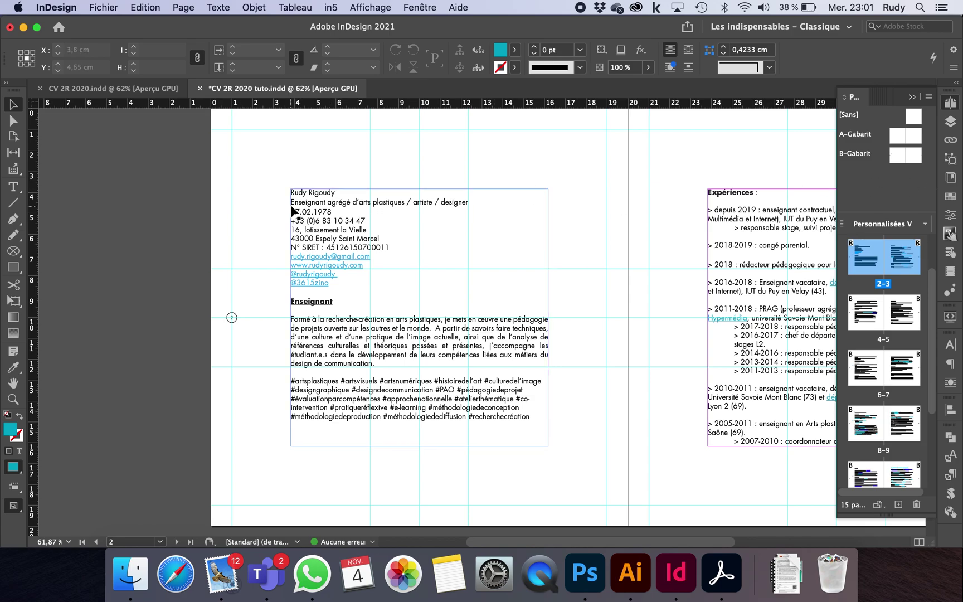
{"action": "key", "text": "w"}
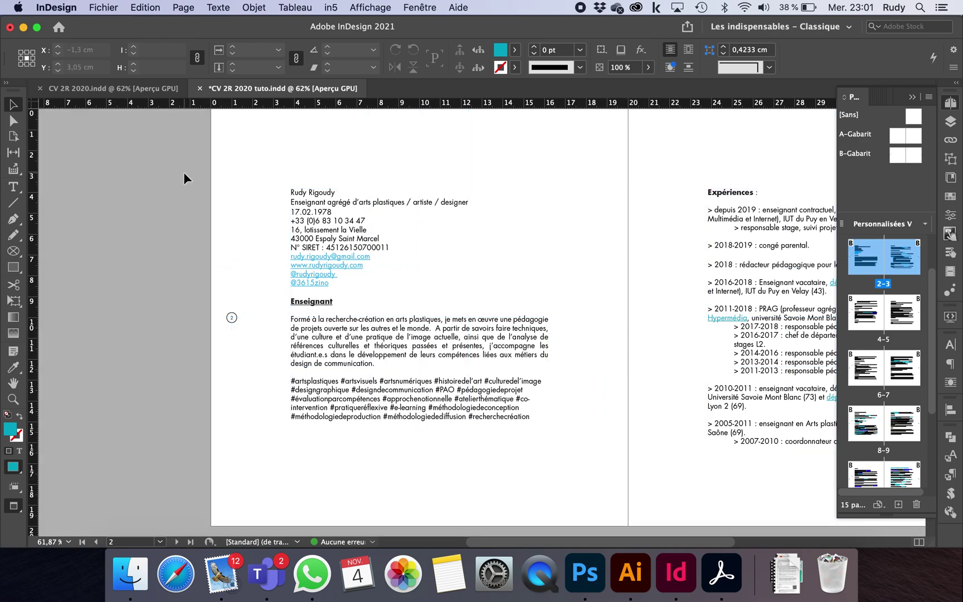
{"action": "left_click", "coordinate": [15, 507]}
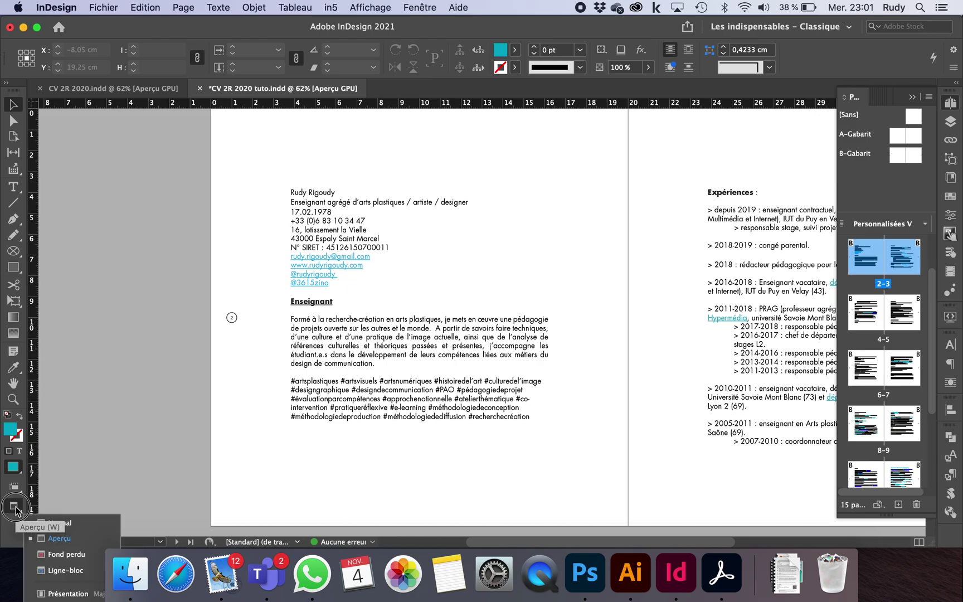
{"action": "left_click", "coordinate": [63, 524]}
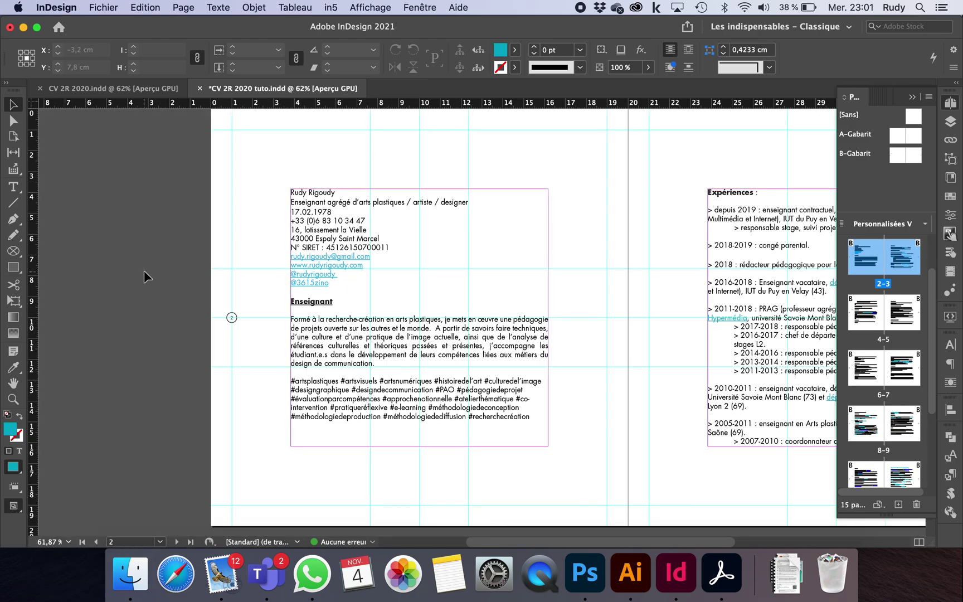
{"action": "left_click_drag", "start_coordinate": [14, 507], "coordinate": [66, 540]}
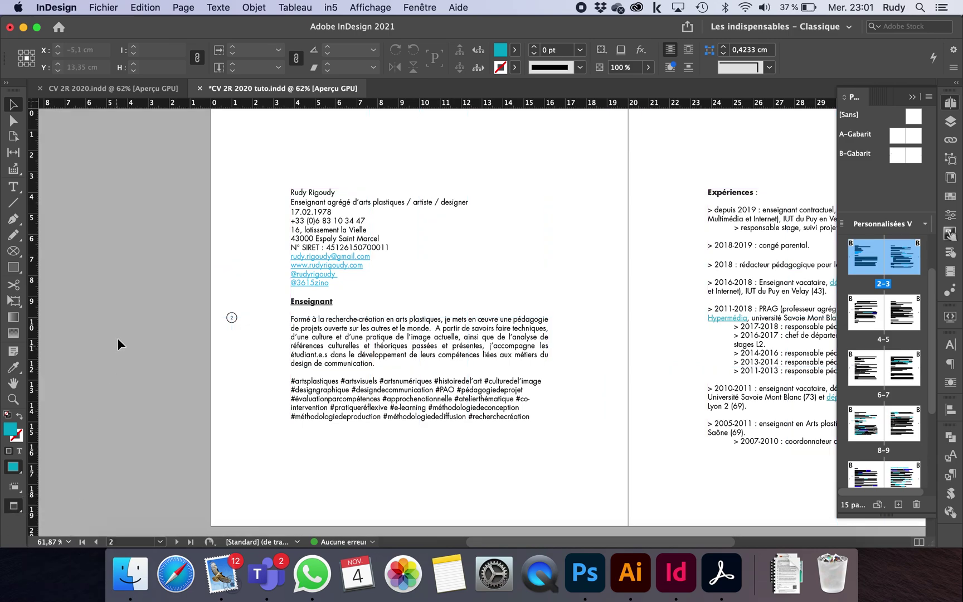
- Select part of the job-title line in page 2's text frame to check its font settings
{"action": "left_click", "coordinate": [360, 219]}
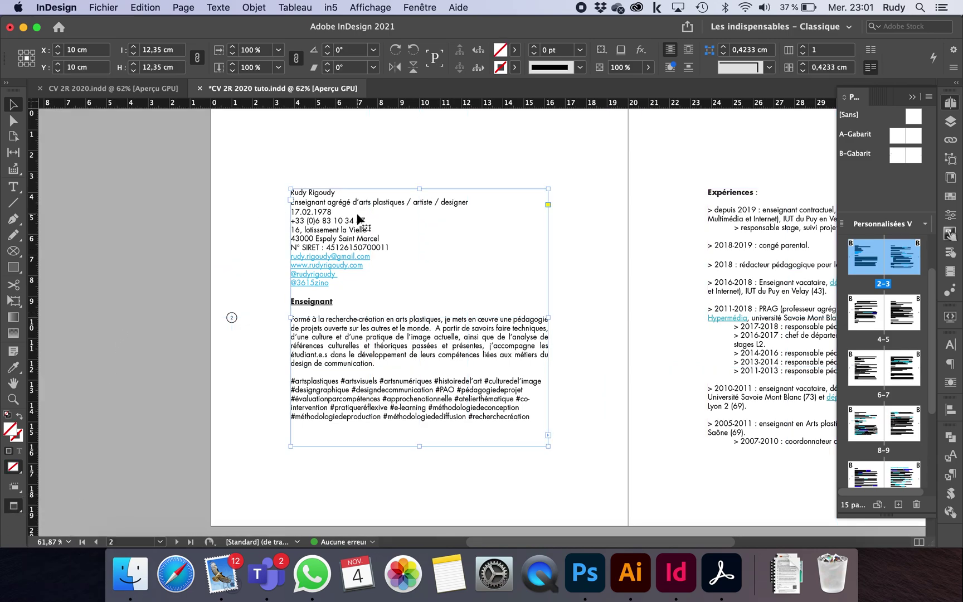
{"action": "double_click", "coordinate": [368, 207]}
{"action": "left_click_drag", "start_coordinate": [394, 203], "coordinate": [349, 200]}
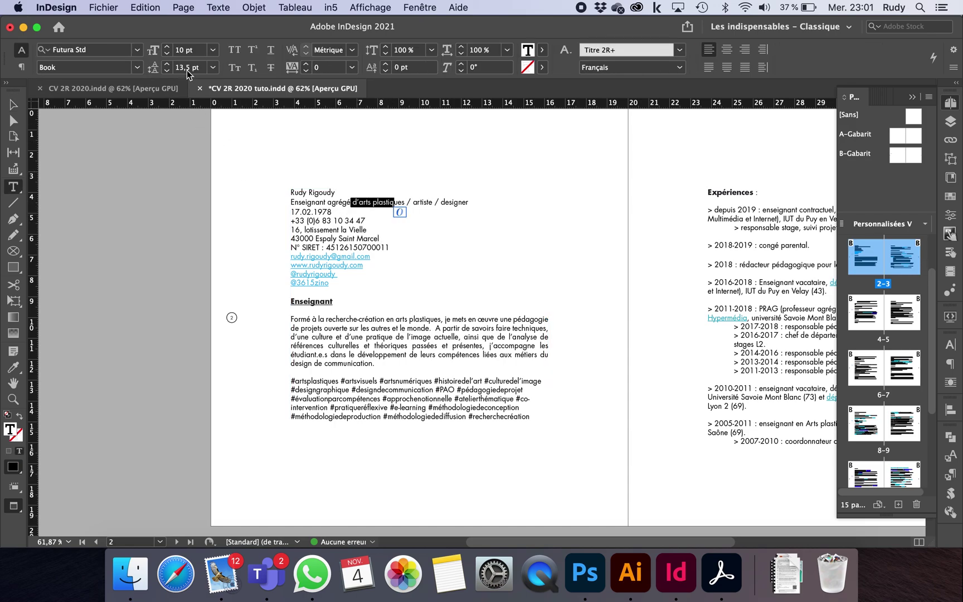
- Open Find/Replace Font and review the full list of fonts used in the document
{"action": "left_click", "coordinate": [217, 8]}
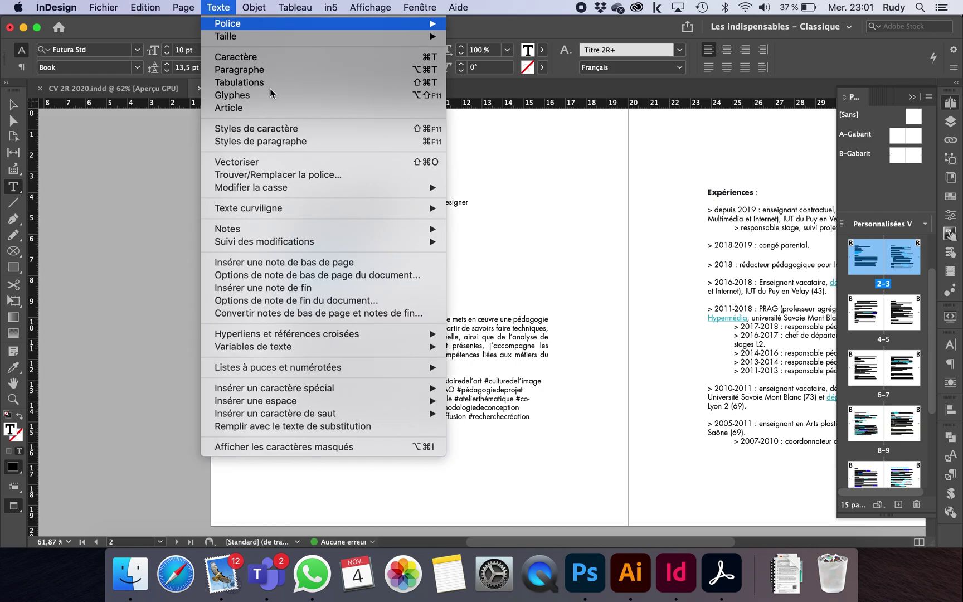
{"action": "left_click", "coordinate": [268, 175]}
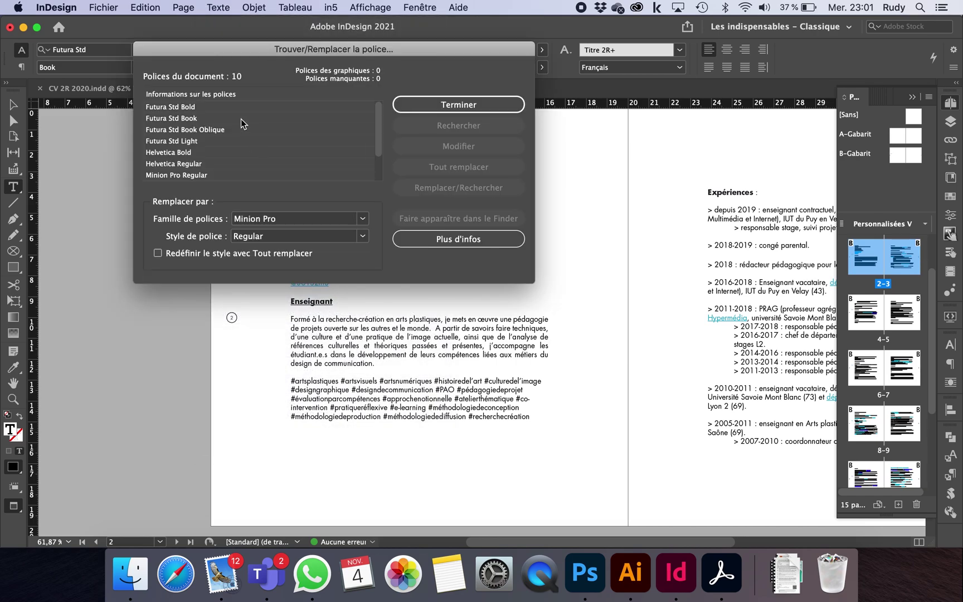
{"action": "scroll", "coordinate": [238, 108], "scroll_direction": "down", "scroll_amount": 2}
{"action": "scroll", "coordinate": [238, 108], "scroll_direction": "up", "scroll_amount": 2}
{"action": "scroll", "coordinate": [249, 141], "scroll_direction": "down", "scroll_amount": 2}
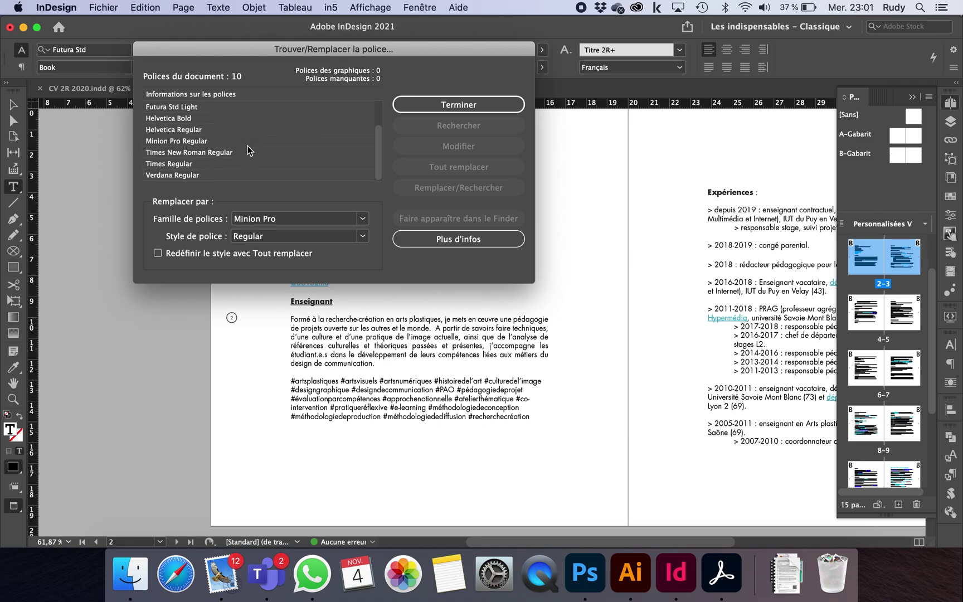
{"action": "scroll", "coordinate": [243, 137], "scroll_direction": "up", "scroll_amount": 2}
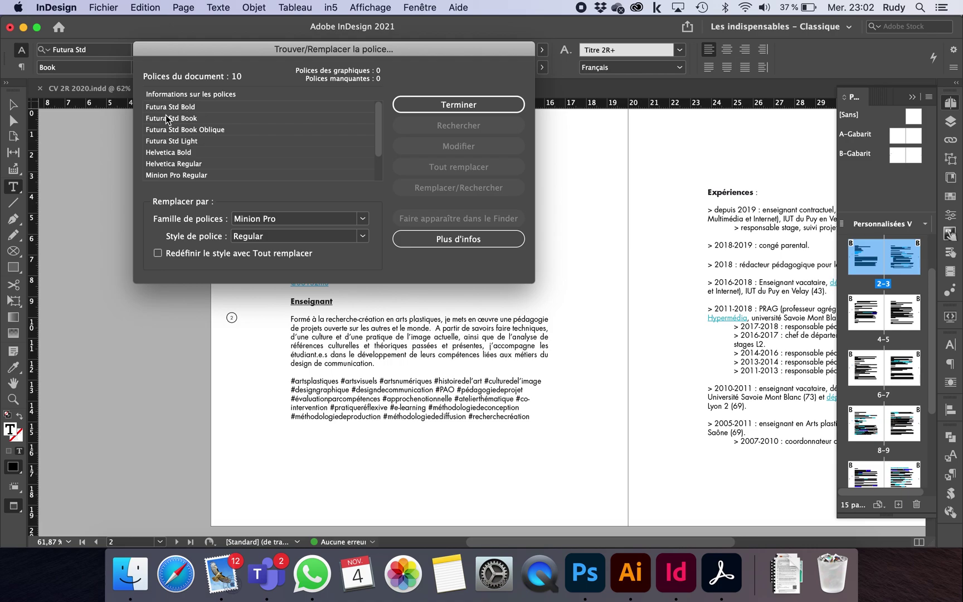
- Find the Helvetica Bold text in the document and set the replacement font to Futura Bold
{"action": "left_click", "coordinate": [175, 153]}
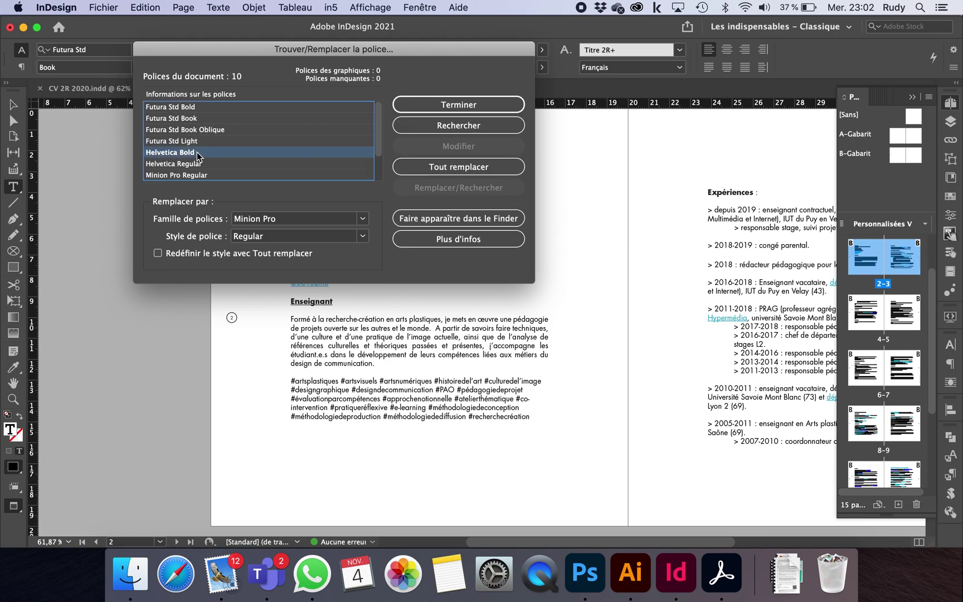
{"action": "left_click", "coordinate": [418, 126]}
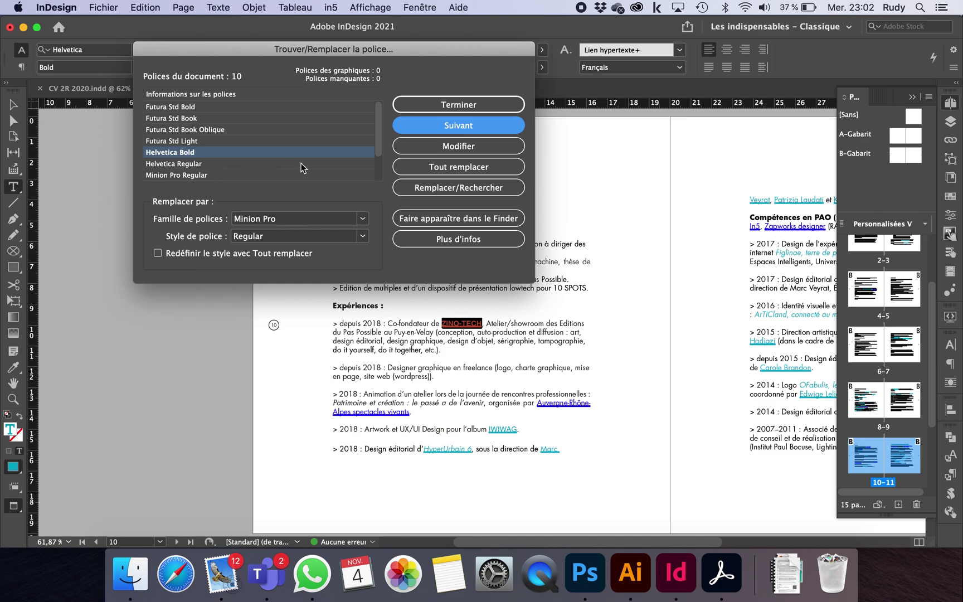
{"action": "left_click_drag", "start_coordinate": [335, 223], "coordinate": [227, 222]}
{"action": "type", "text": "Futura"}
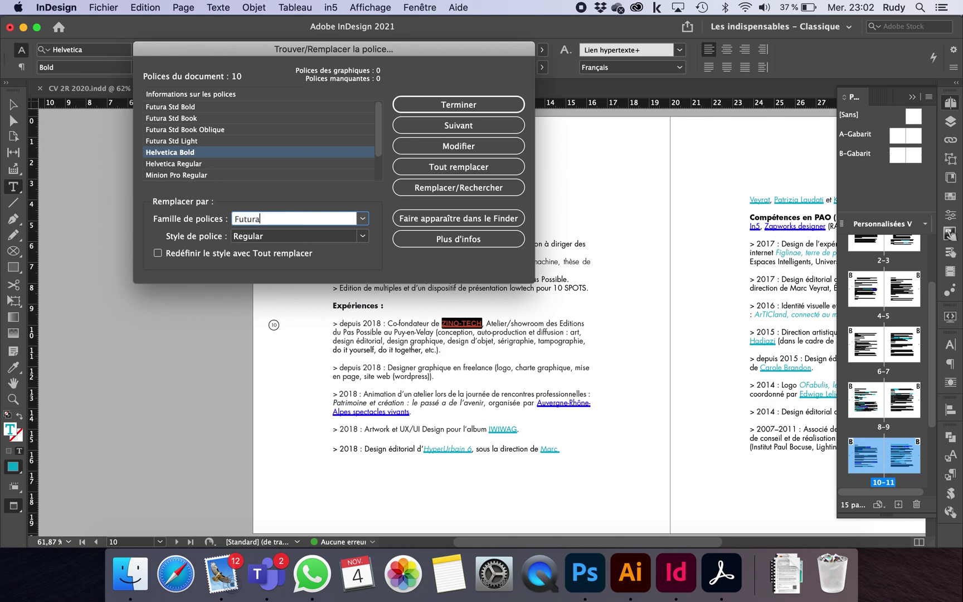
{"action": "left_click", "coordinate": [363, 237]}
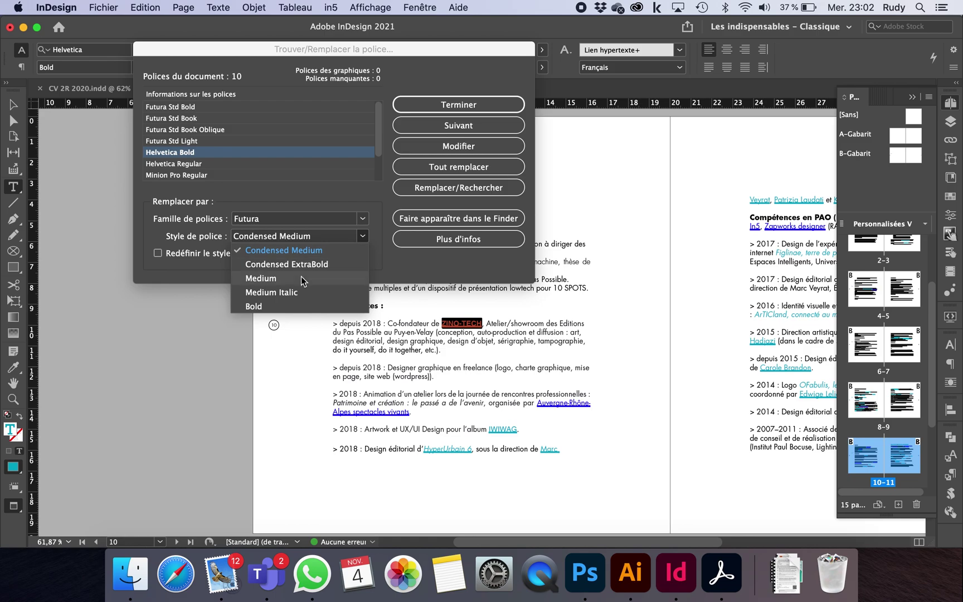
{"action": "left_click", "coordinate": [272, 304]}
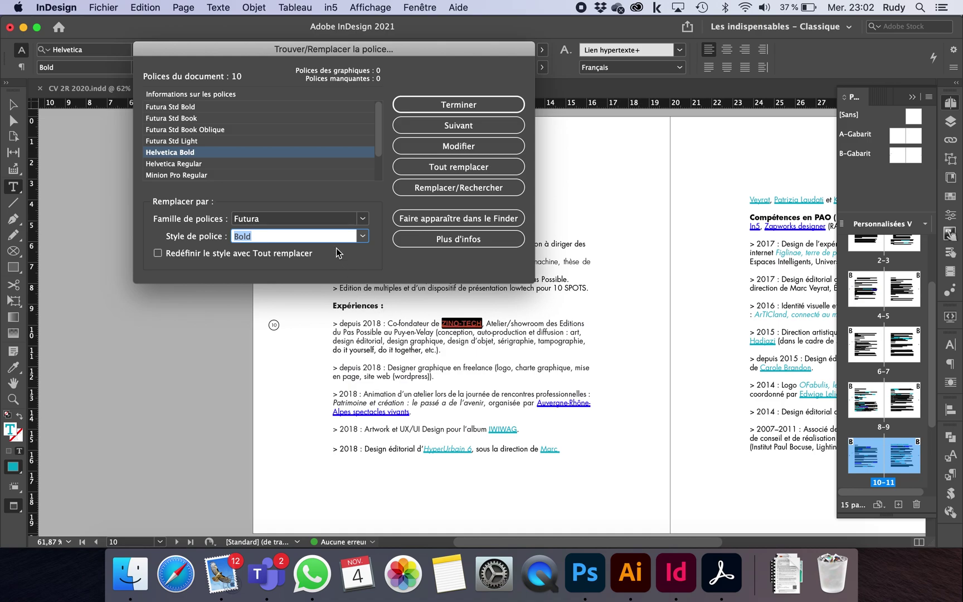
{"action": "left_click", "coordinate": [363, 237]}
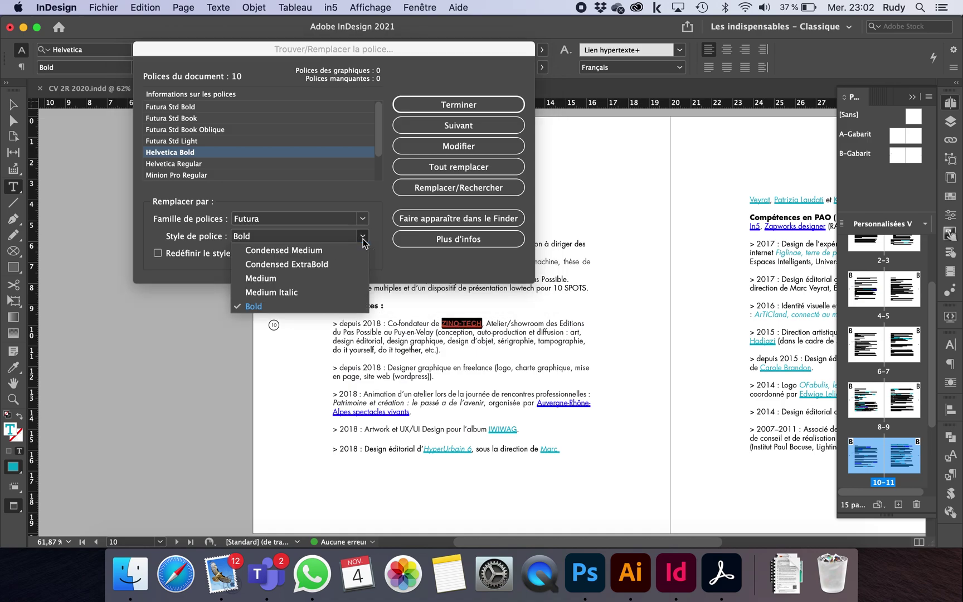
- Change the replacement font to Futura Std Light and replace the found Helvetica Bold text with it
{"action": "left_click", "coordinate": [297, 219]}
{"action": "type", "text": "Std"}
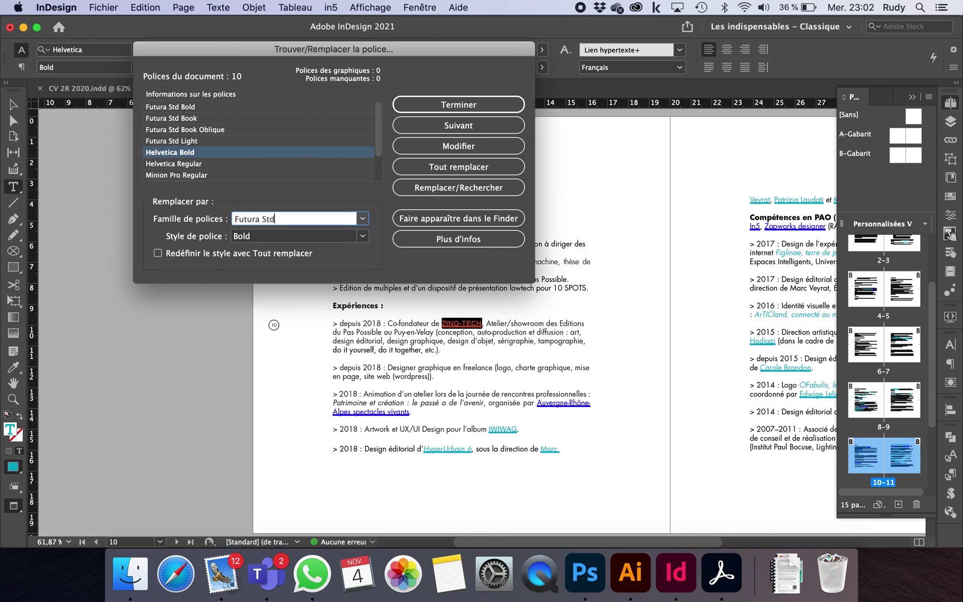
{"action": "left_click", "coordinate": [362, 236]}
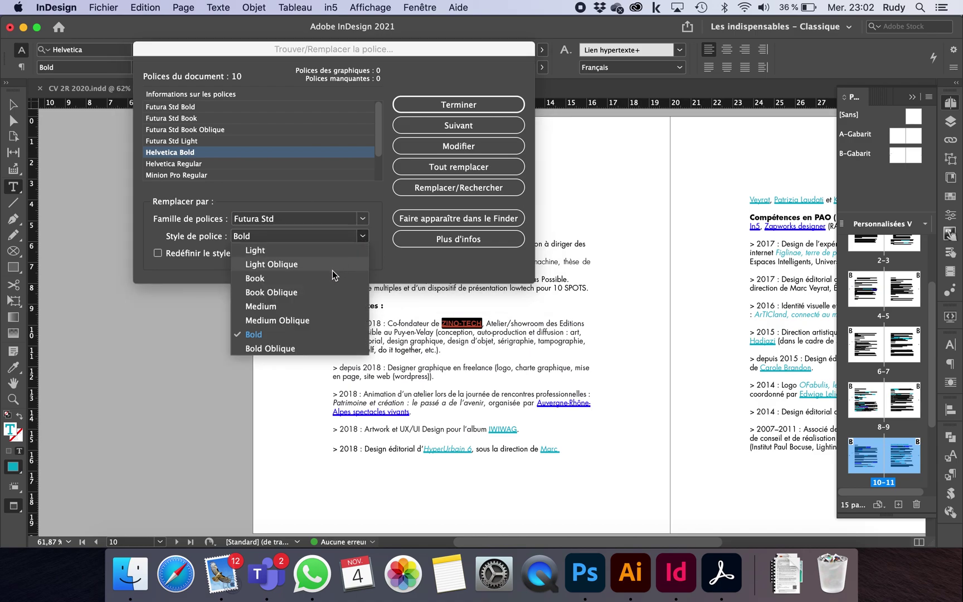
{"action": "left_click", "coordinate": [330, 254]}
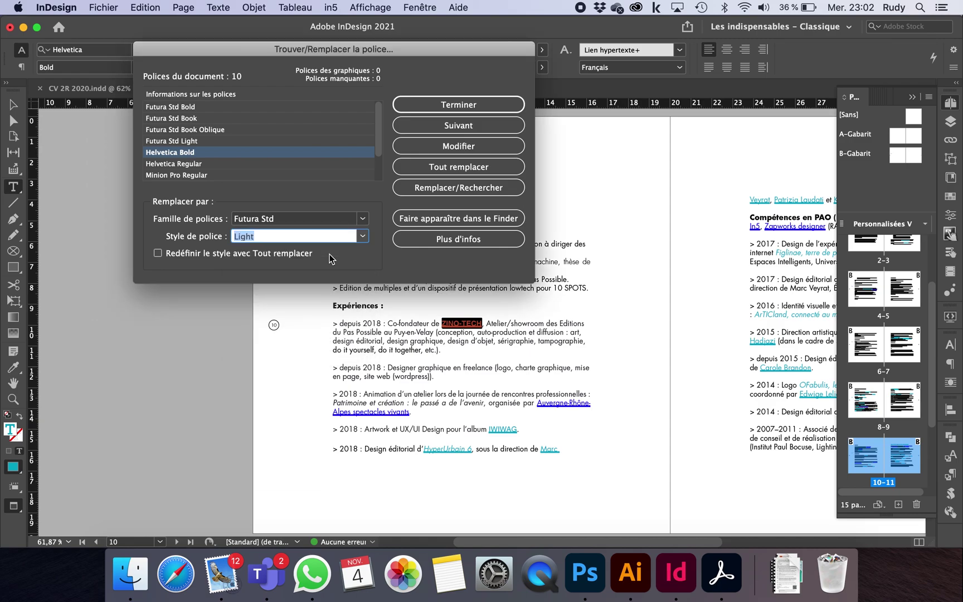
{"action": "left_click", "coordinate": [408, 186]}
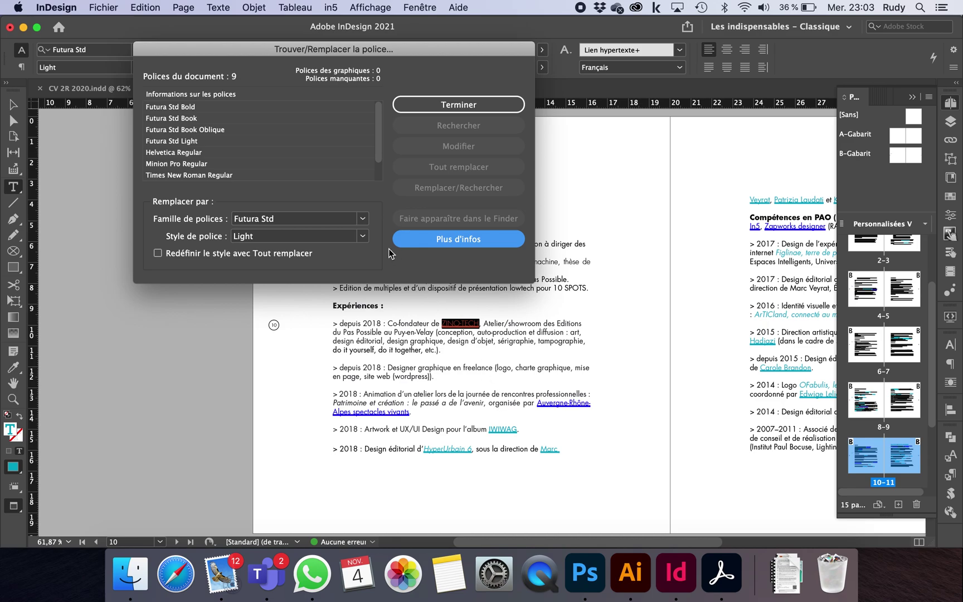
- Find the Helvetica Regular text and replace all of it with Futura Std Light
{"action": "left_click", "coordinate": [219, 153]}
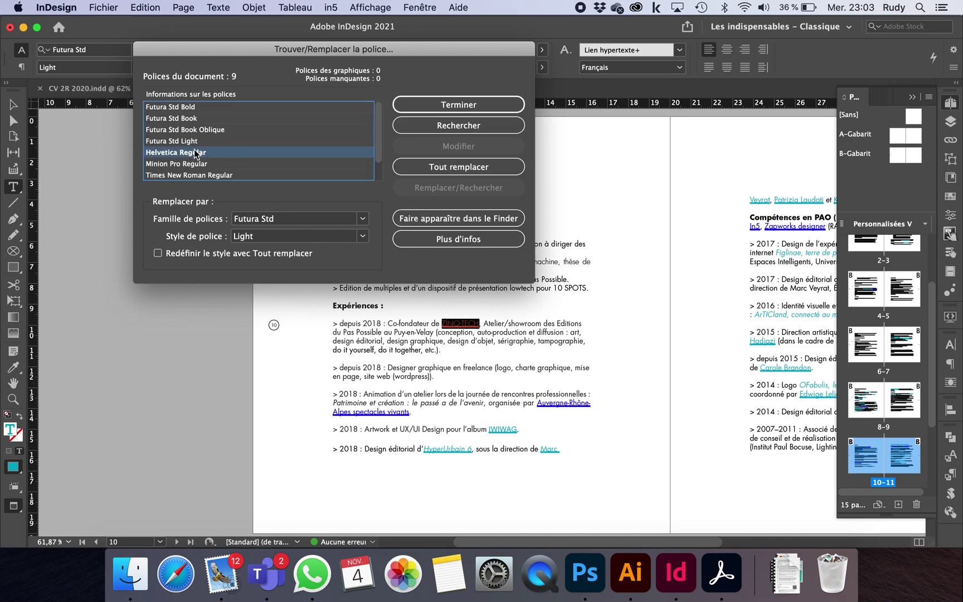
{"action": "left_click", "coordinate": [433, 130]}
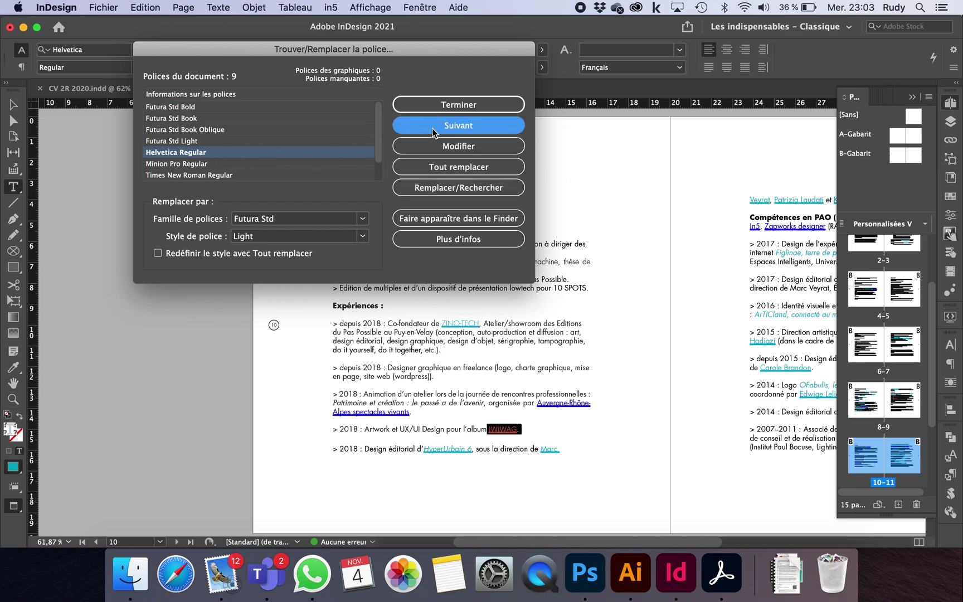
{"action": "left_click", "coordinate": [437, 167]}
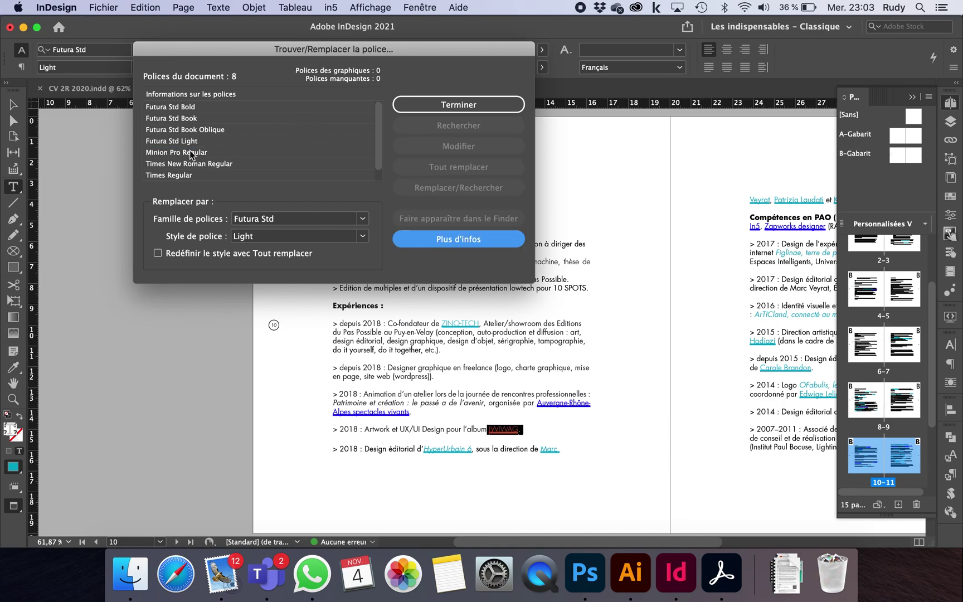
- Find the Minion Pro Regular text and replace all of it with Futura Std Light
{"action": "left_click", "coordinate": [191, 152]}
{"action": "left_click", "coordinate": [435, 131]}
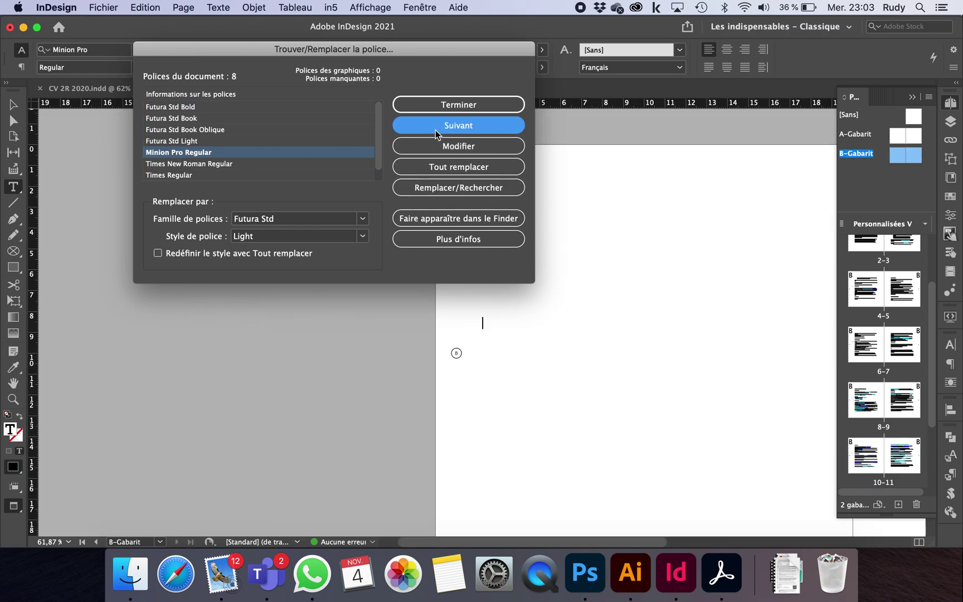
{"action": "left_click", "coordinate": [441, 166]}
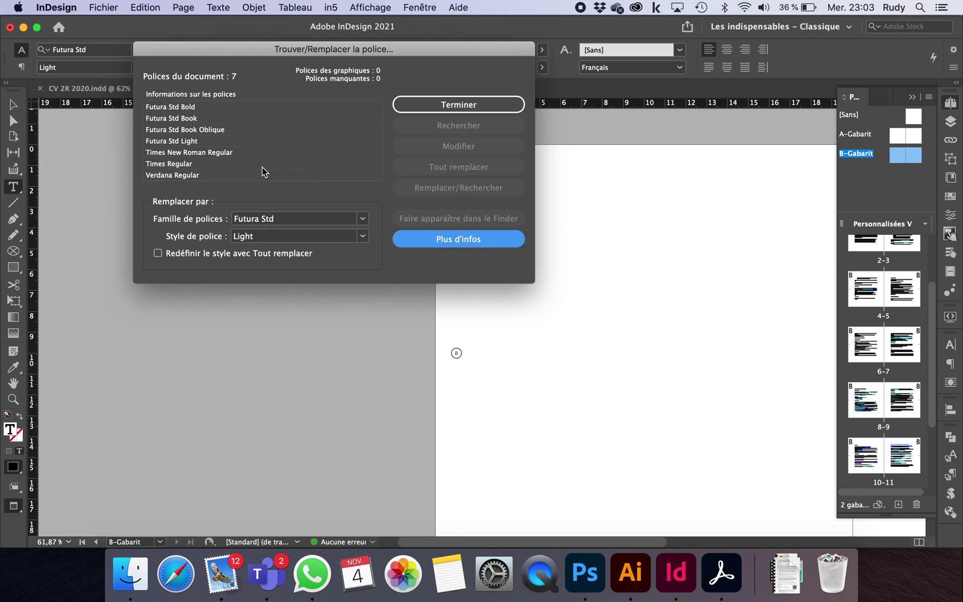